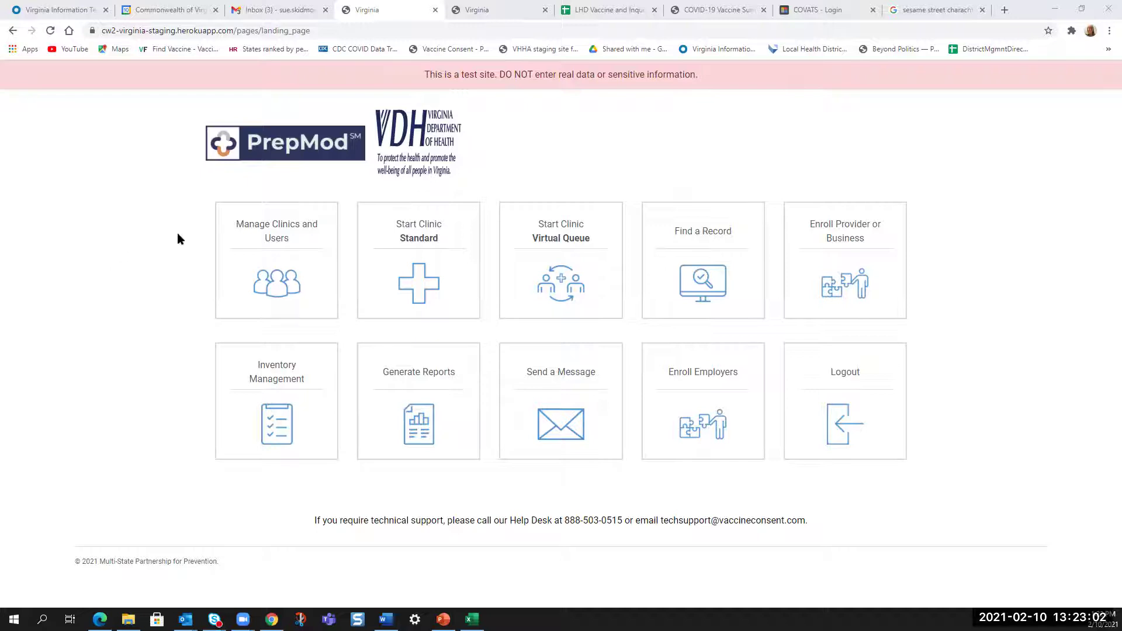
# - Open the Clinics Listing from the Manage Clinics and Users tile and focus its Search box
pyautogui.click(290, 251)
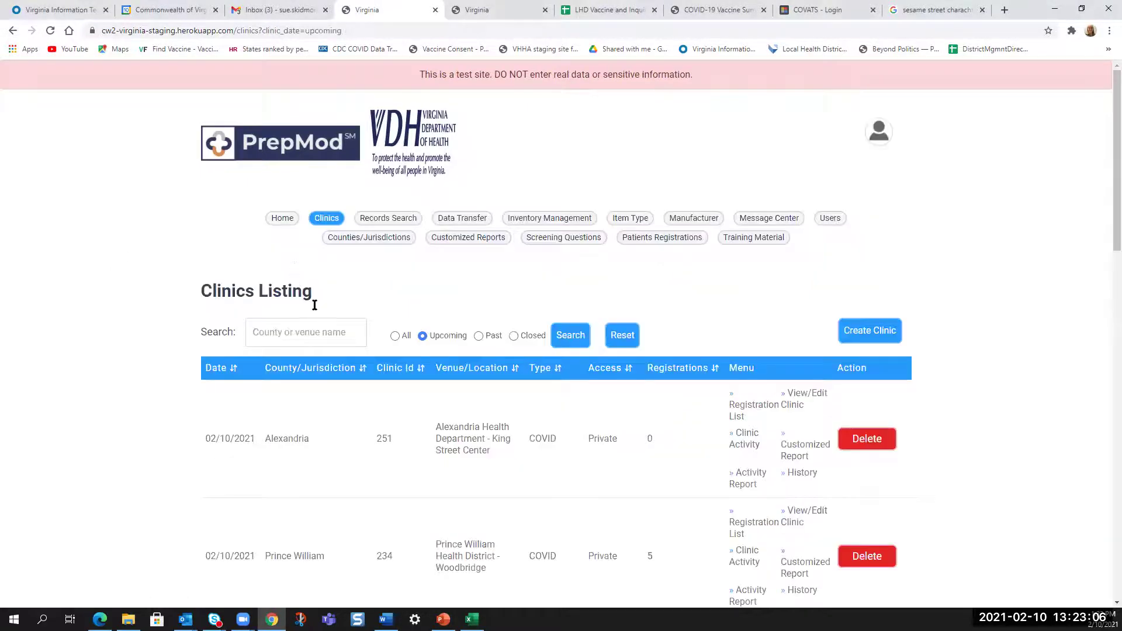
pyautogui.click(302, 330)
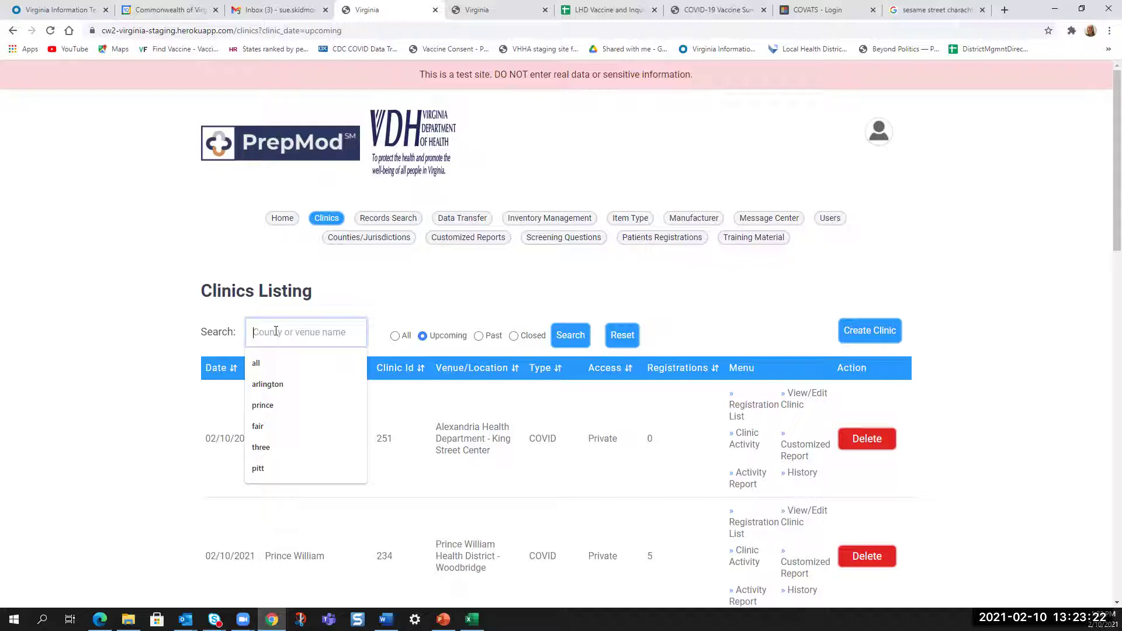
# - Search clinics for 'prince', review the Prince William results, and start a new clinic
pyautogui.write('prince')
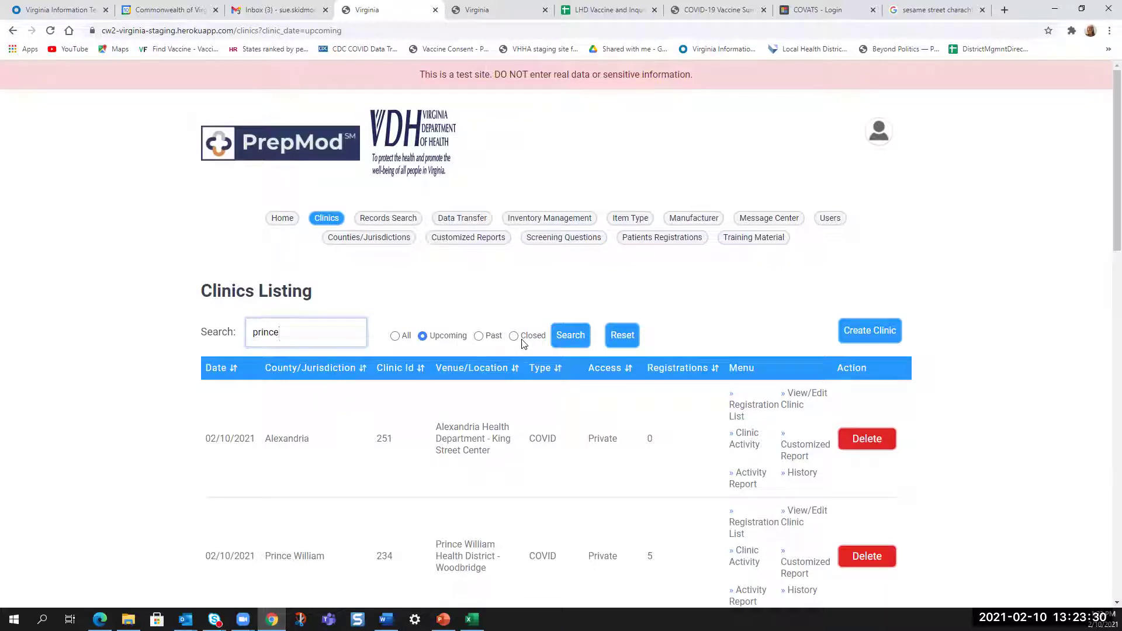
pyautogui.click(570, 335)
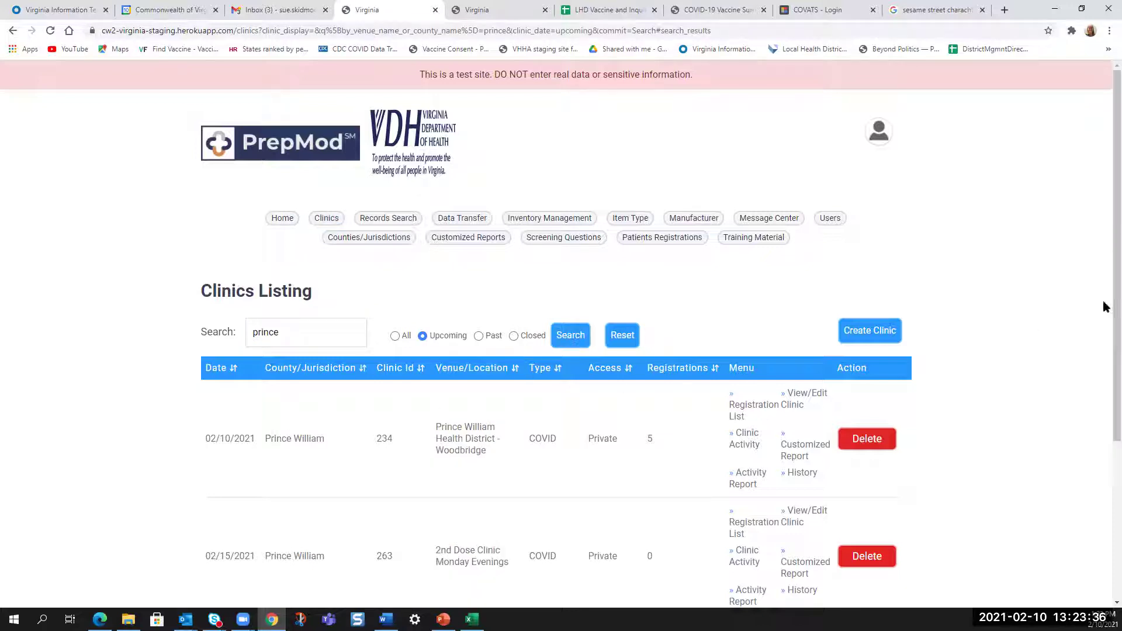
pyautogui.scroll(-3, 1103, 327)
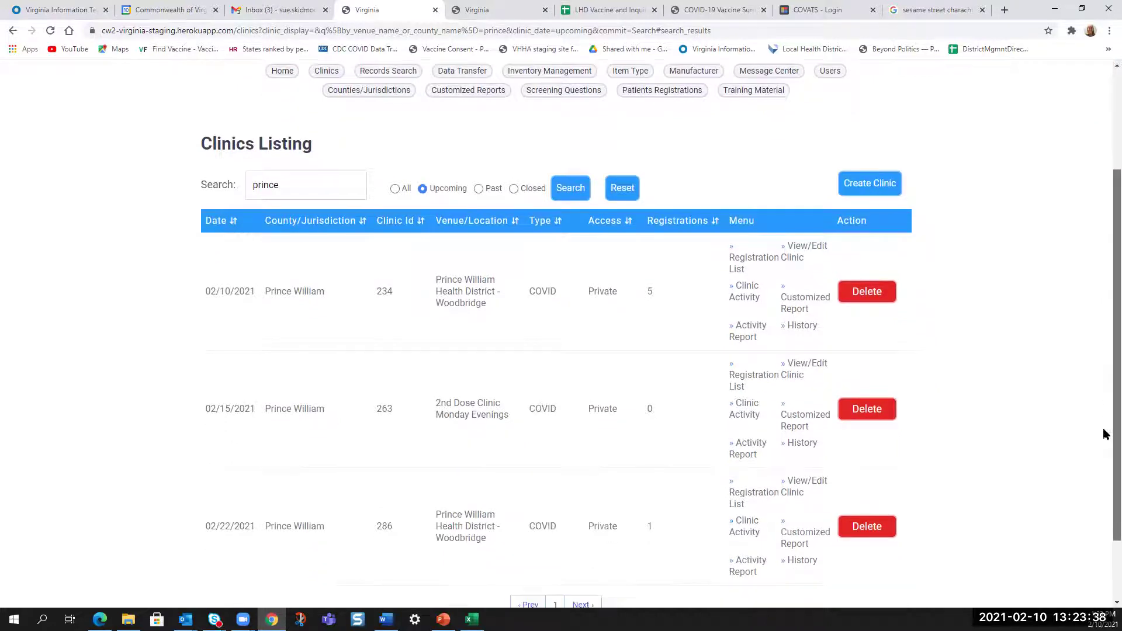
pyautogui.scroll(-1, 1105, 434)
pyautogui.moveTo(1103, 446); pyautogui.dragTo(1102, 332)
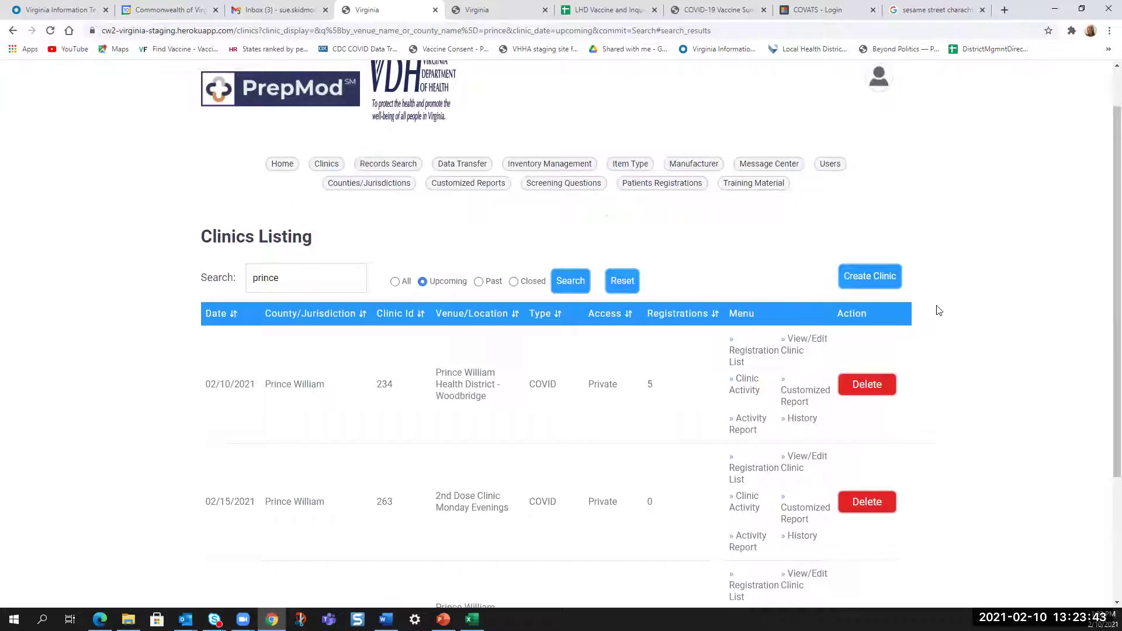
pyautogui.click(873, 278)
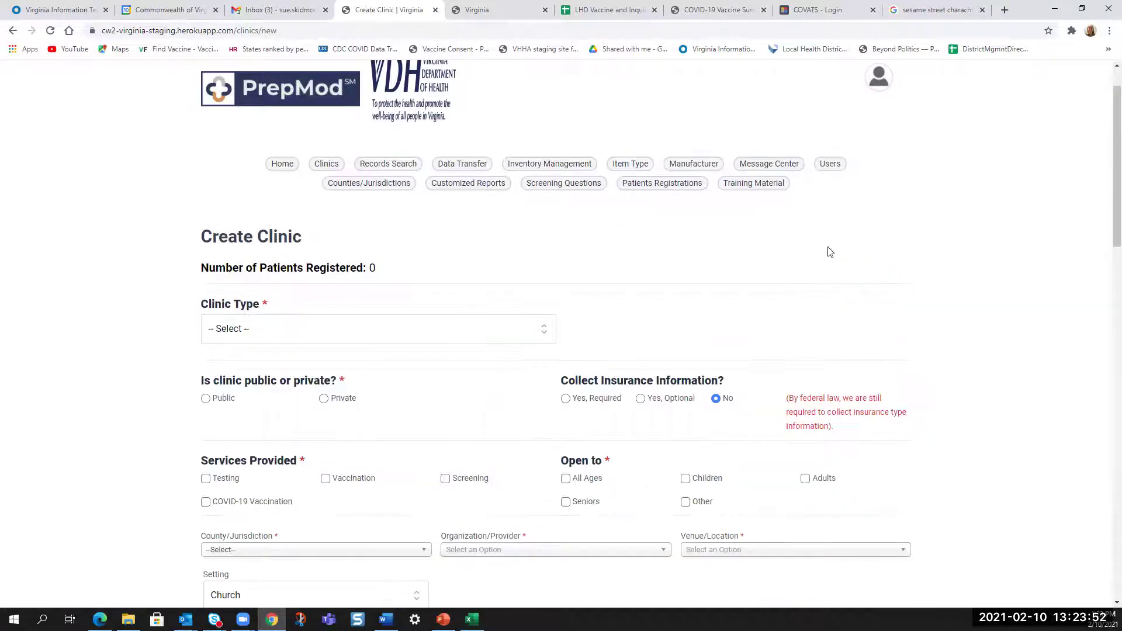
# - Set the clinic type to COVID-19 and mark the clinic as Private
pyautogui.scroll(-2, 1104, 129)
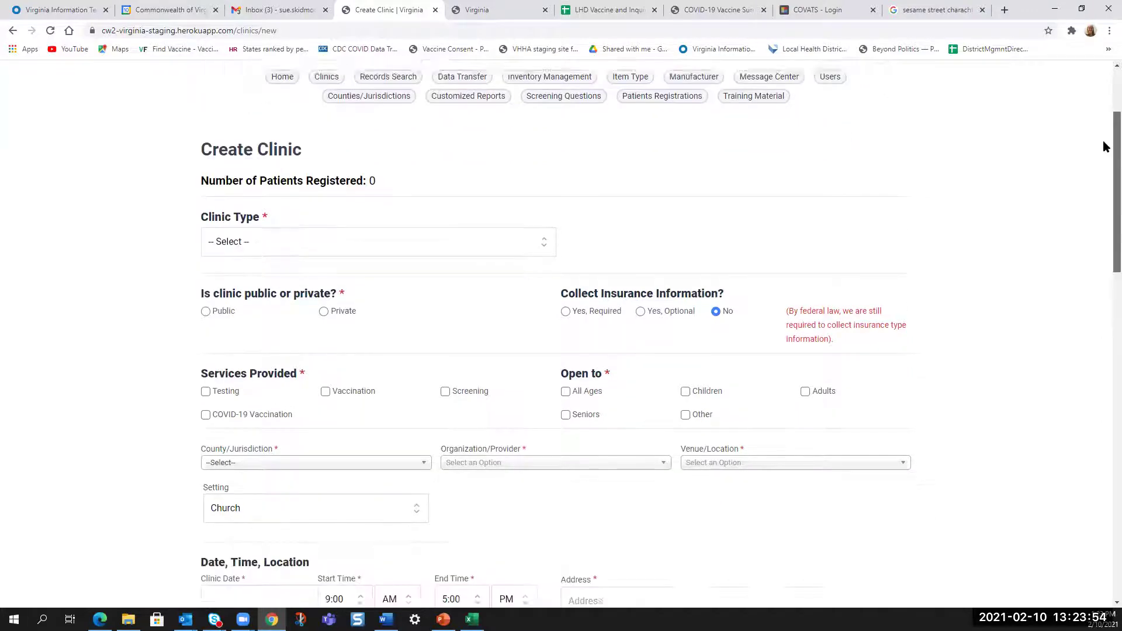
pyautogui.scroll(-1, 1105, 145)
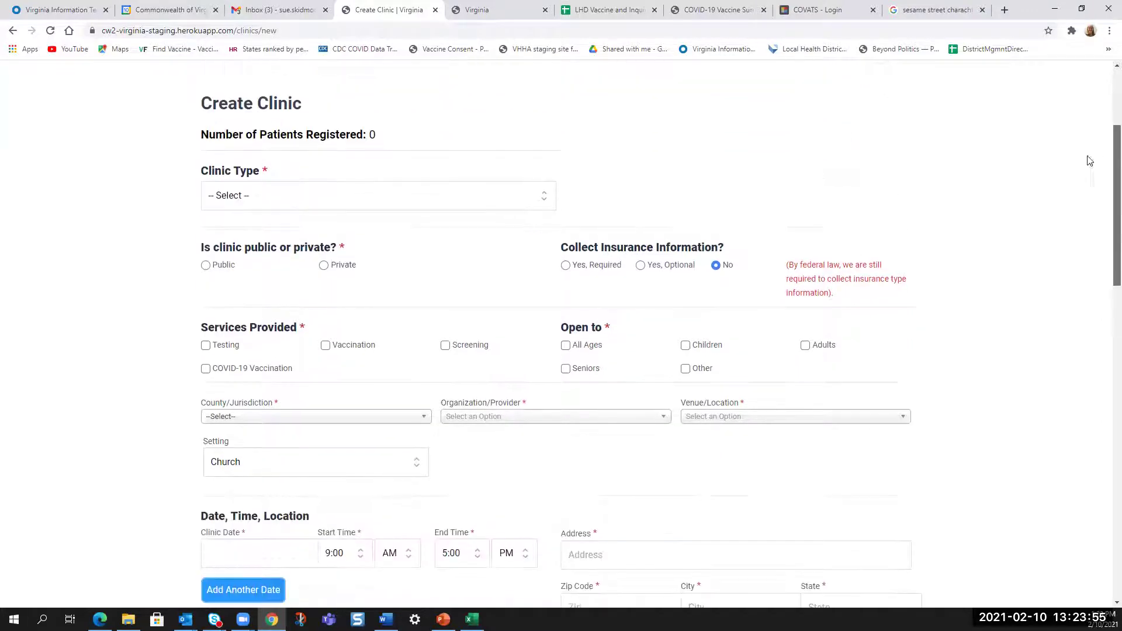
pyautogui.click(229, 199)
pyautogui.click(232, 295)
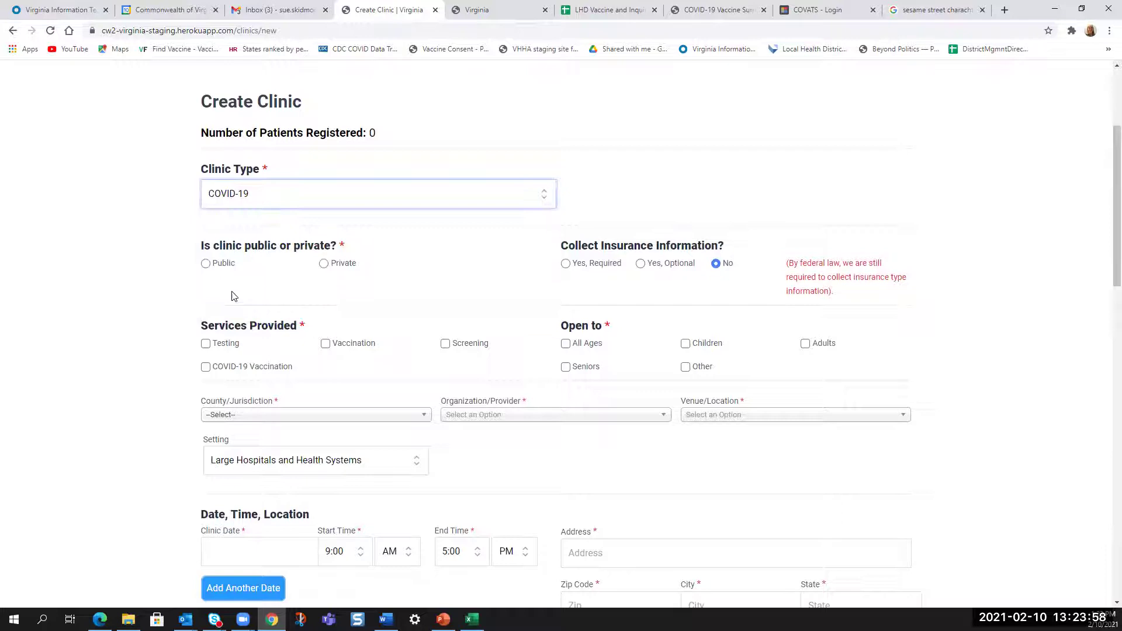
pyautogui.click(324, 264)
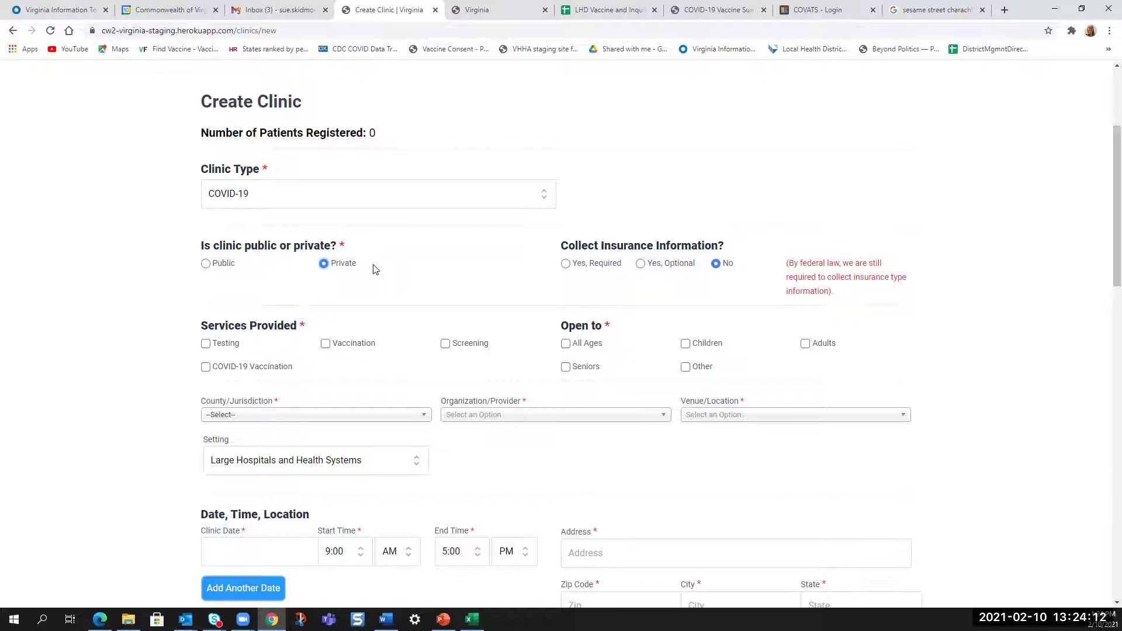
# - Offer COVID-19 Vaccination and Vaccination as services and open the clinic to Seniors
pyautogui.scroll(-2, 374, 269)
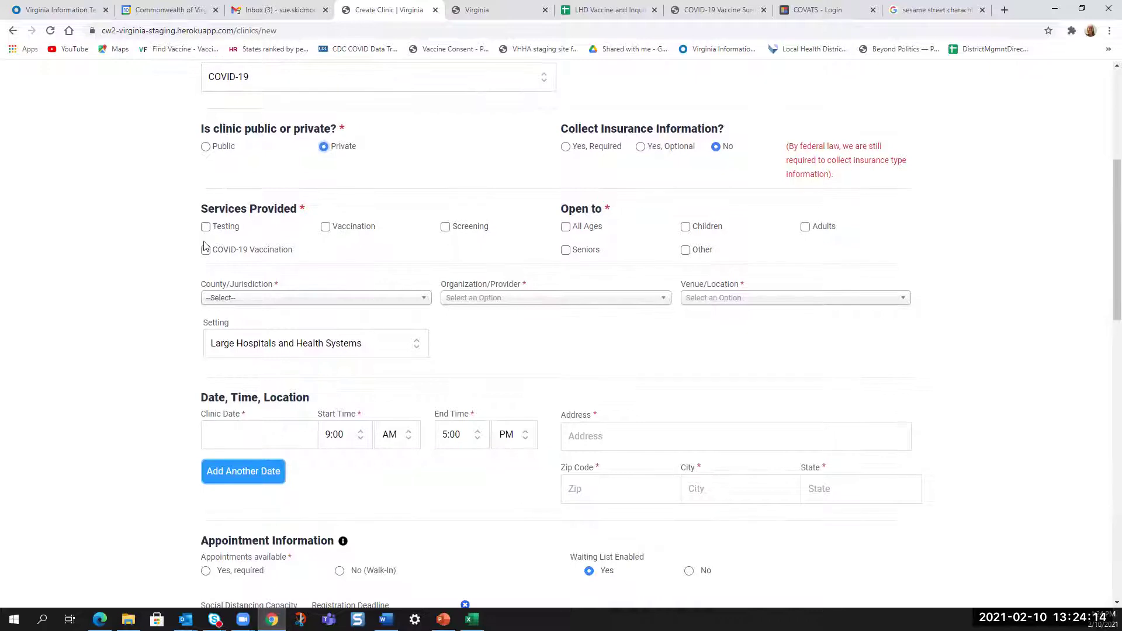
pyautogui.click(206, 251)
pyautogui.click(326, 228)
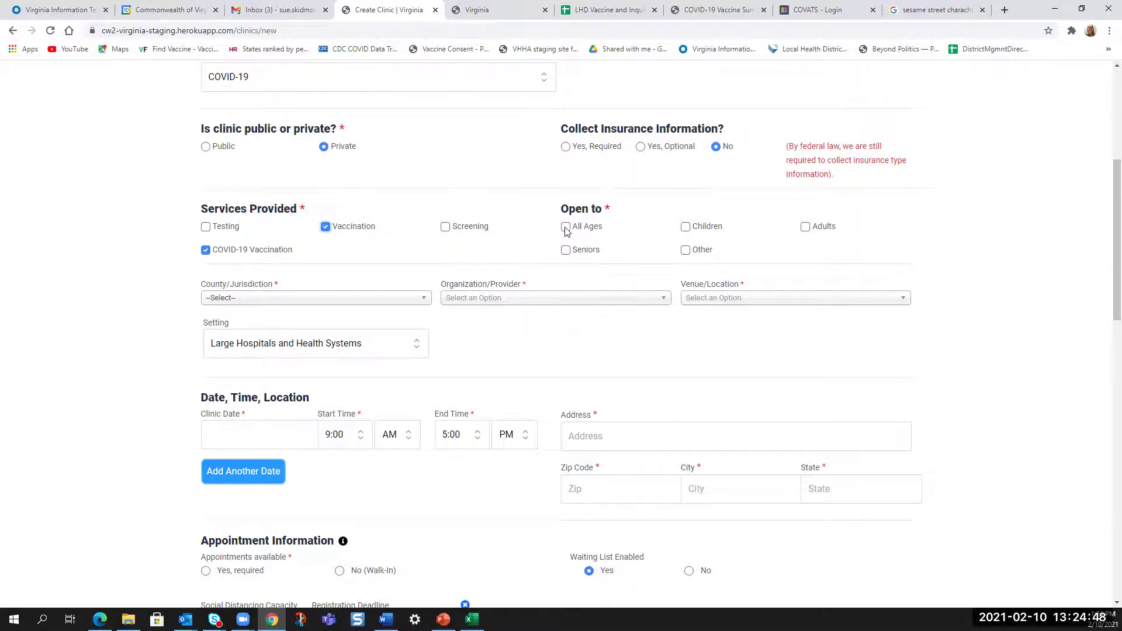
pyautogui.click(565, 249)
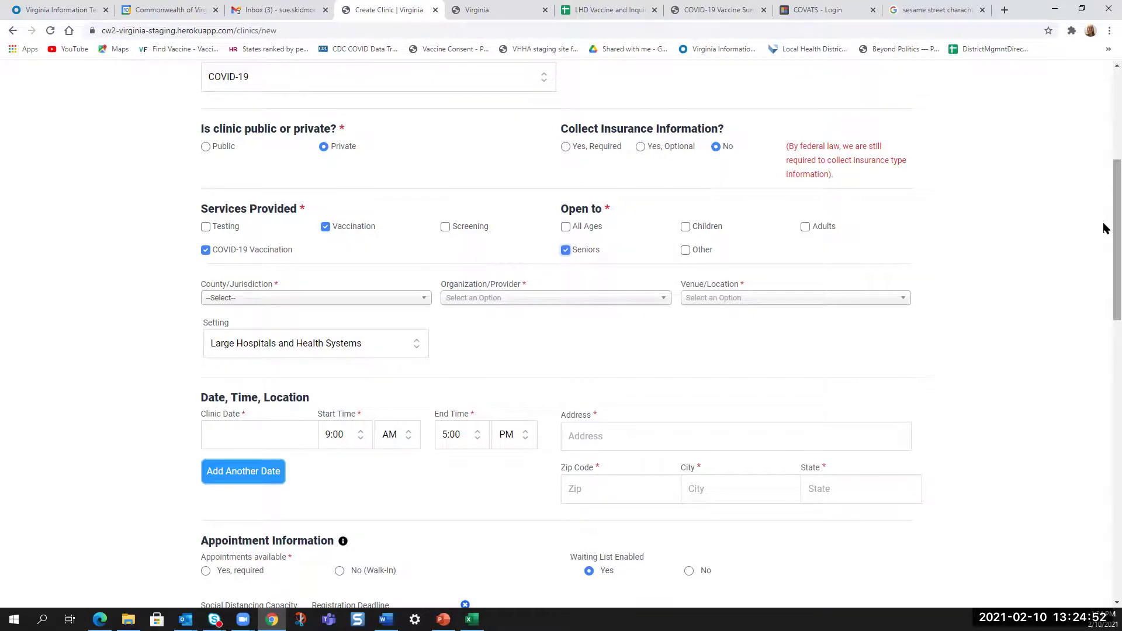
pyautogui.scroll(-2, 1104, 226)
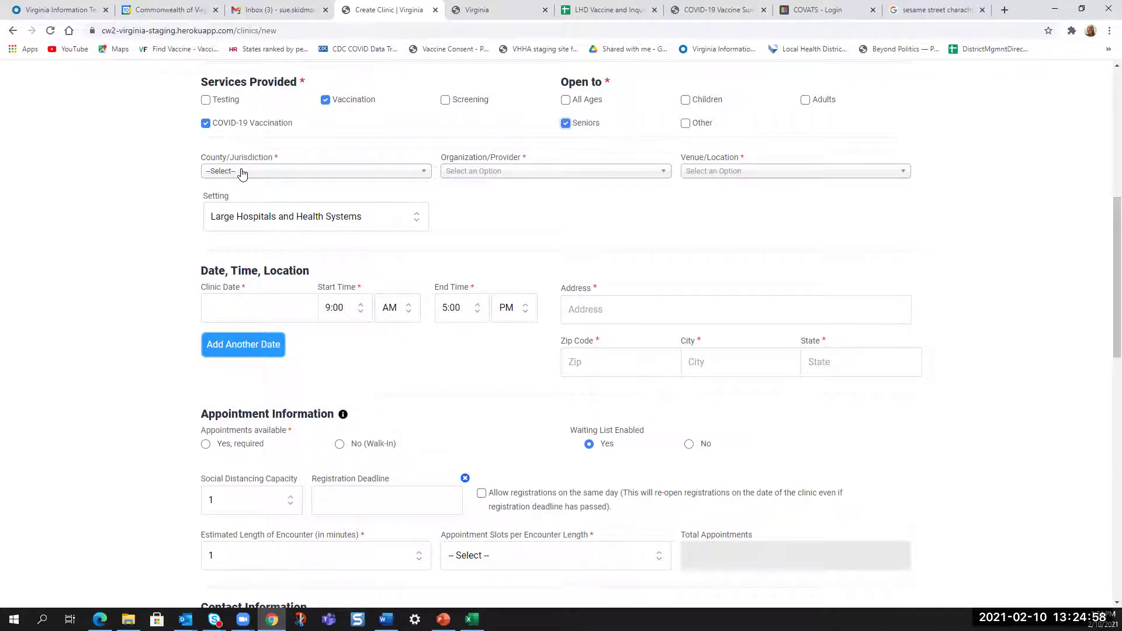
# - Choose Prince William county, Prince William Health District Manassas provider, and Community Center 1st Dose Clinic venue
pyautogui.click(243, 171)
pyautogui.write('prince')
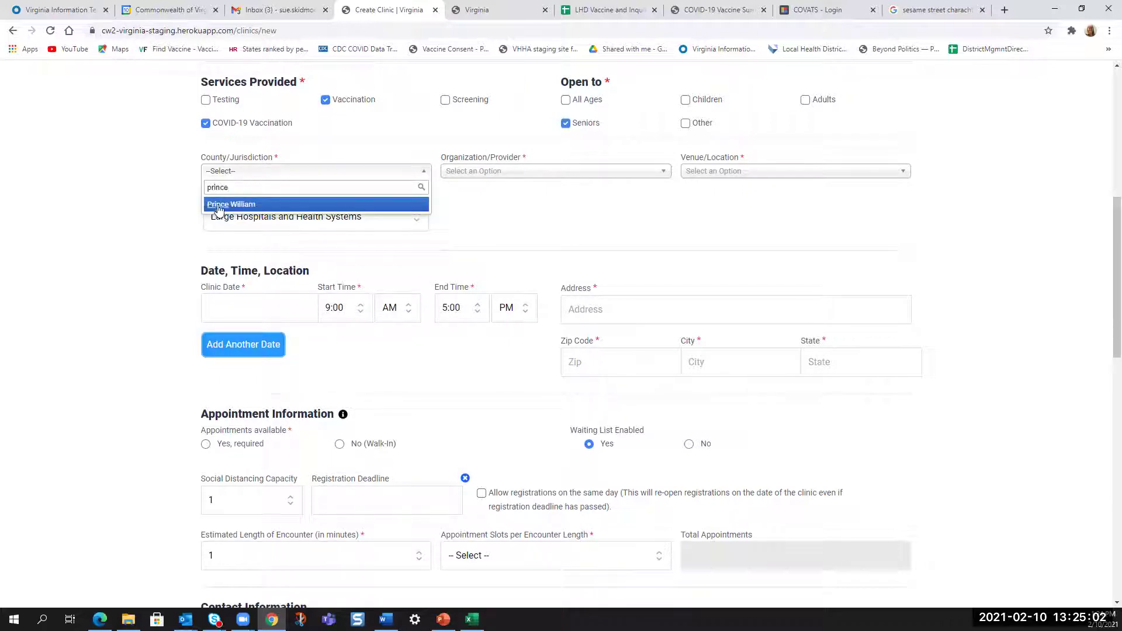
pyautogui.click(217, 205)
pyautogui.click(496, 173)
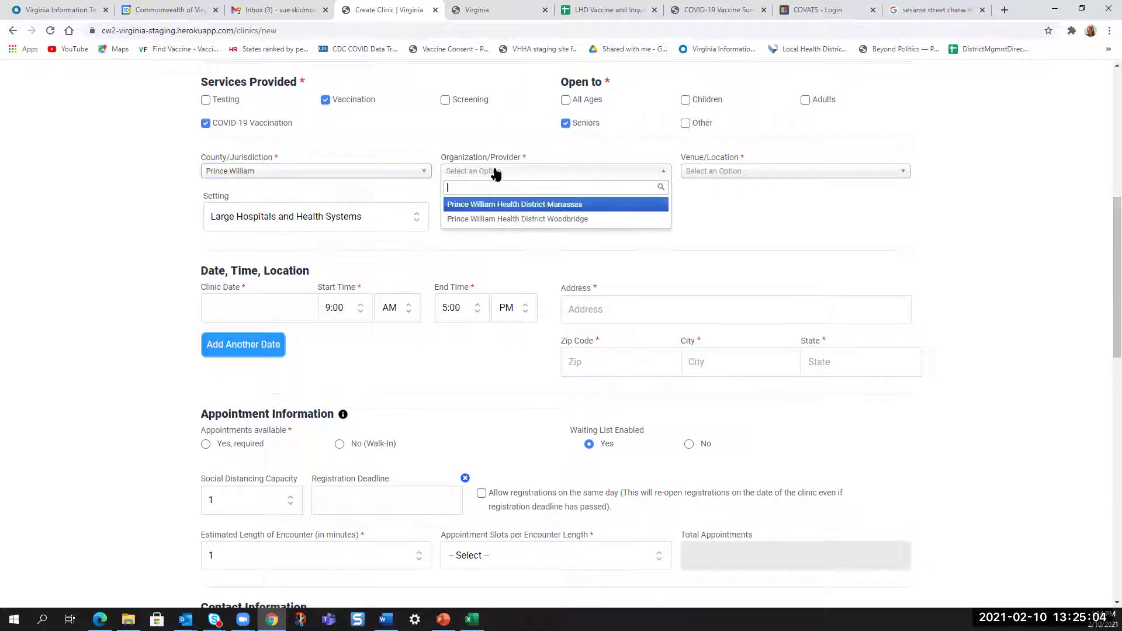
pyautogui.click(508, 206)
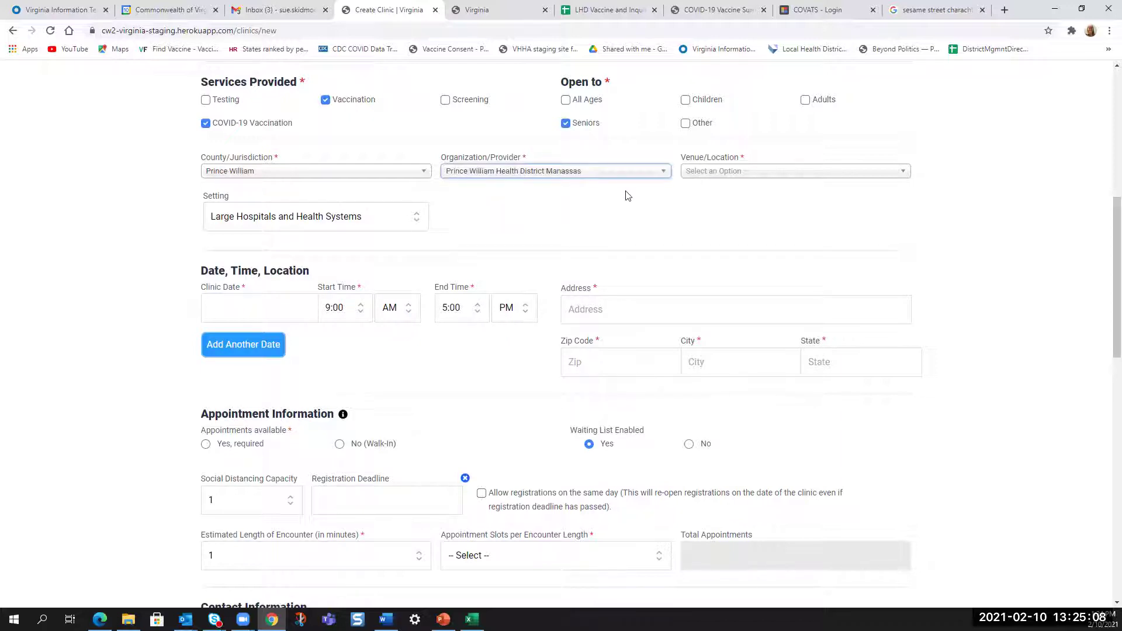
pyautogui.click(706, 173)
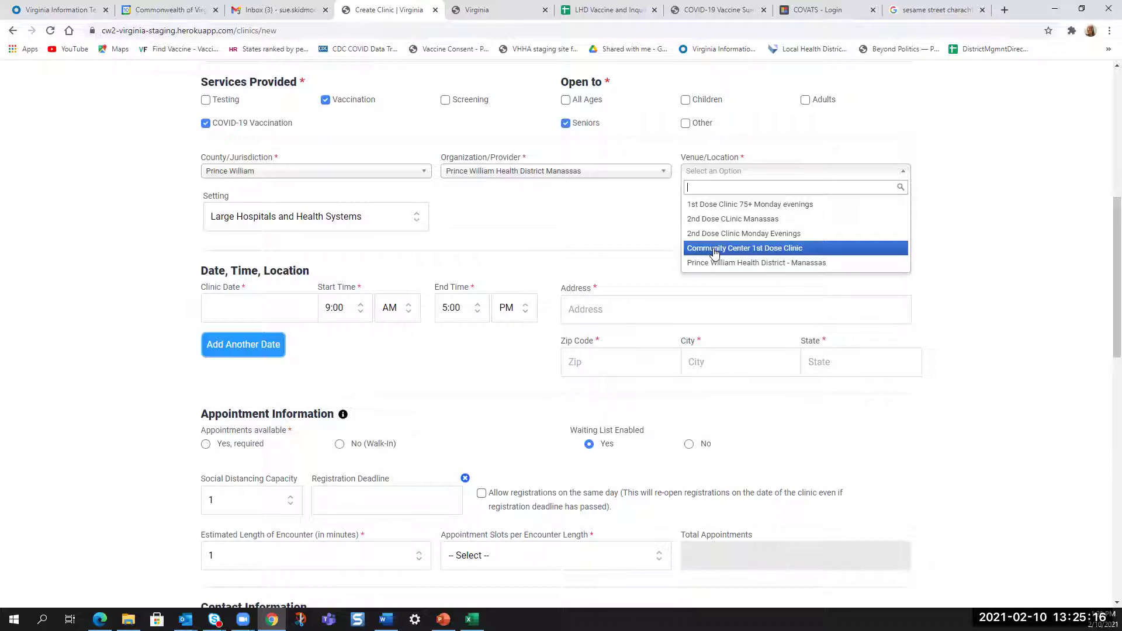
pyautogui.click(715, 253)
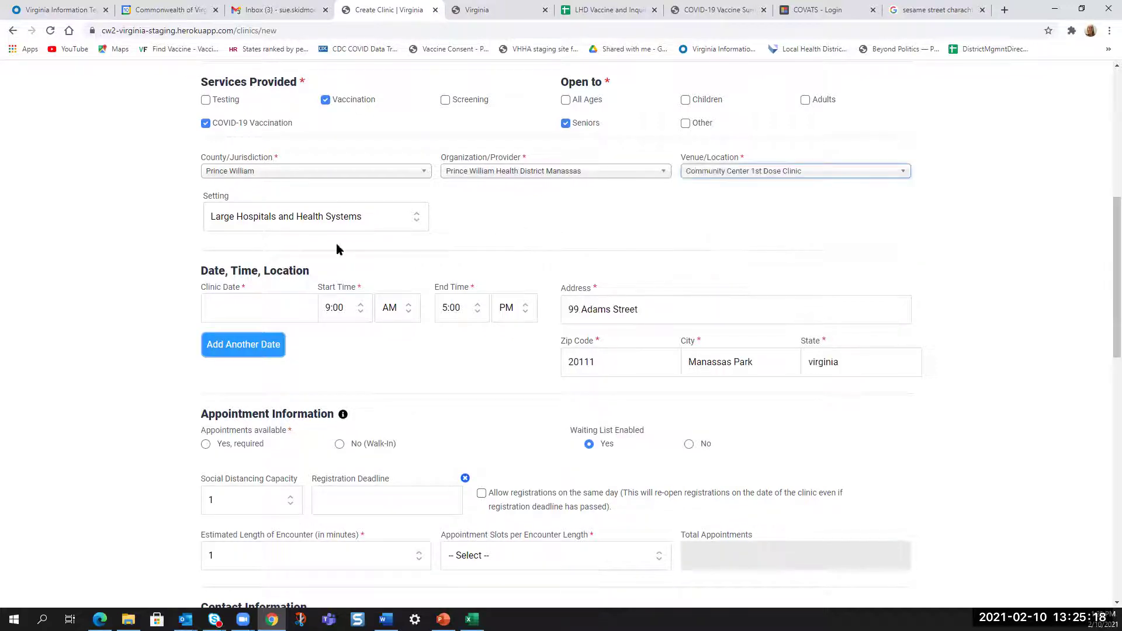
# - Set the clinic setting to Health Department
pyautogui.click(251, 225)
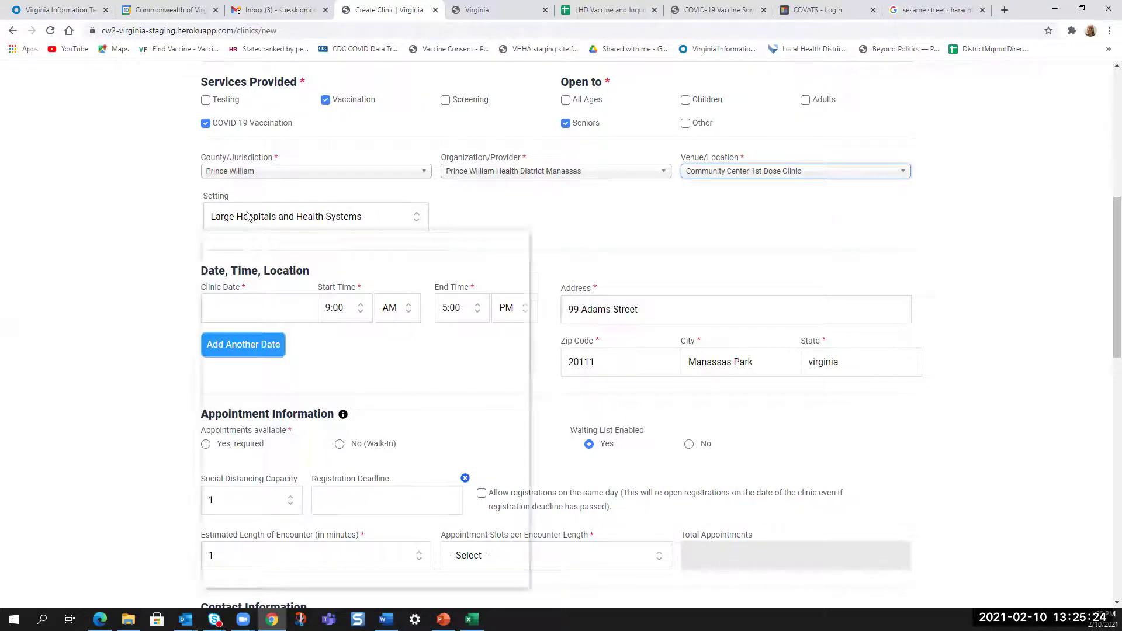
pyautogui.click(274, 296)
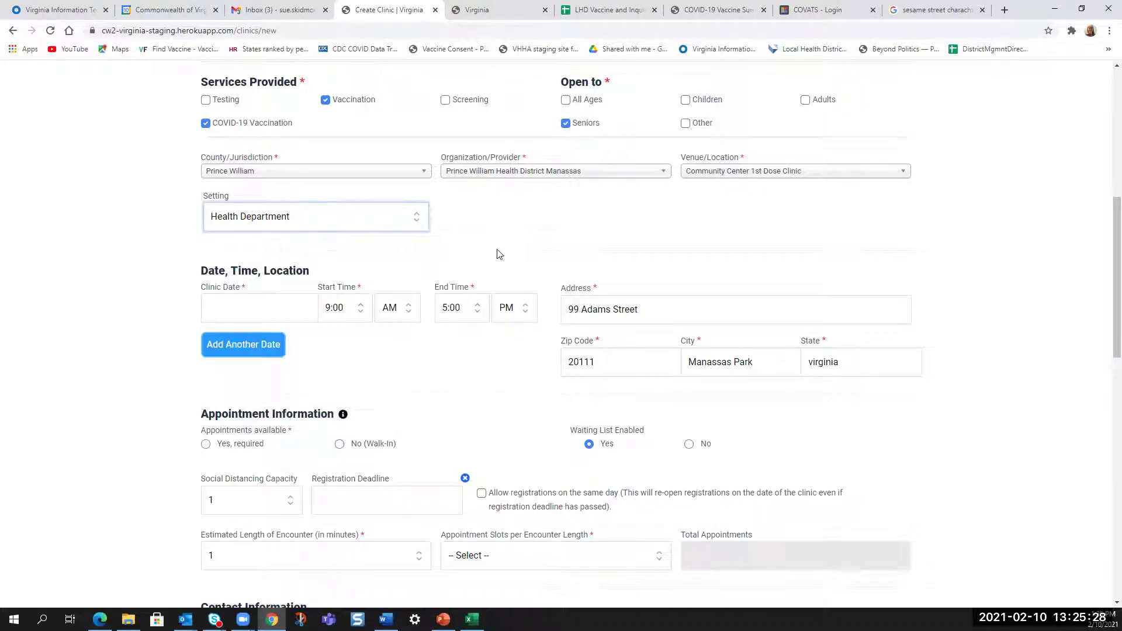
pyautogui.click(417, 225)
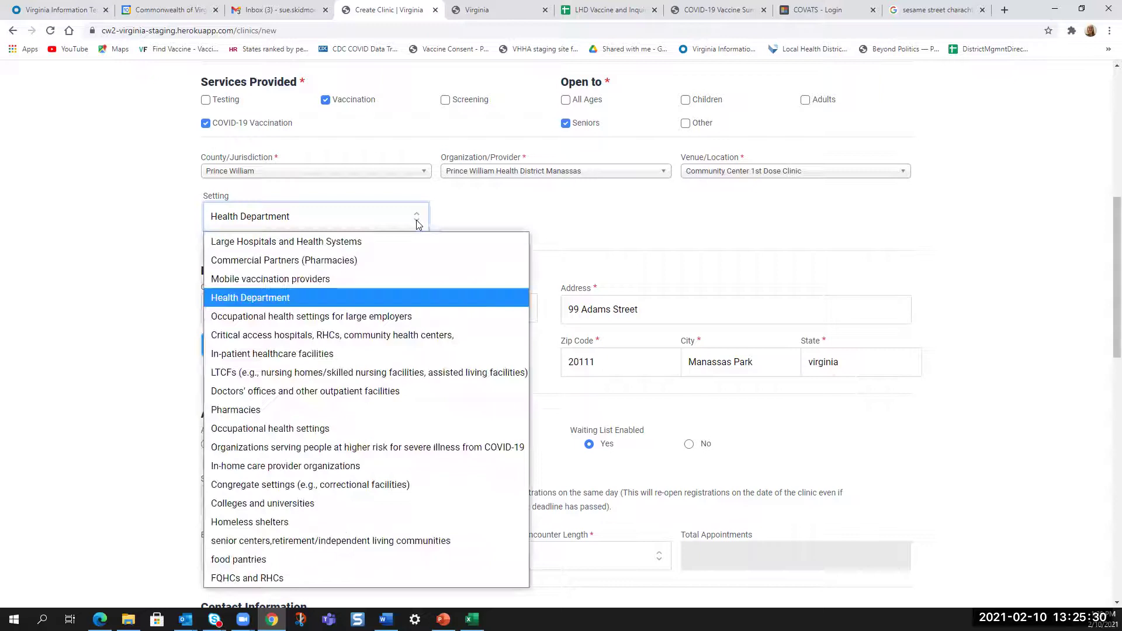
pyautogui.click(389, 299)
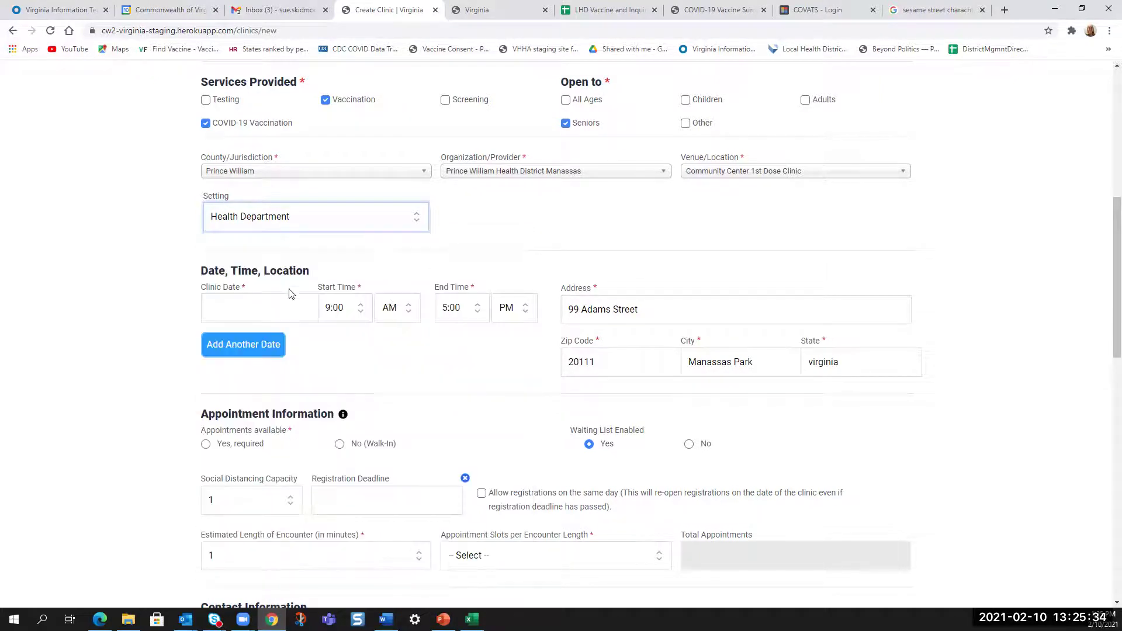
pyautogui.scroll(-1, 1020, 223)
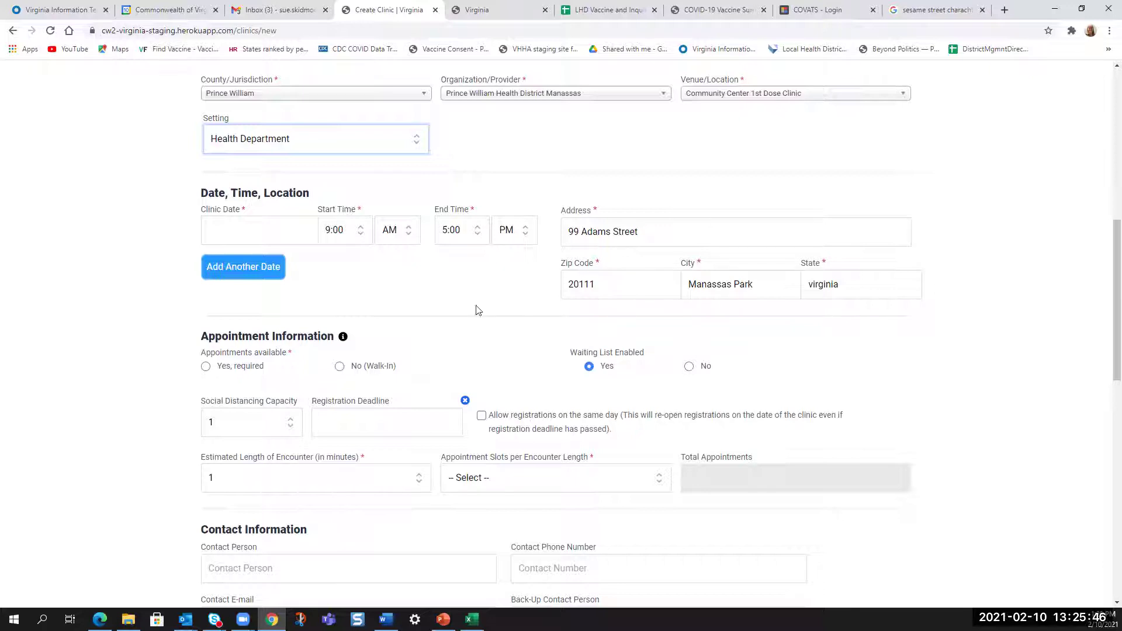
# - Schedule the first clinic date for February 14, 2021, starting at 1:00 PM
pyautogui.click(228, 234)
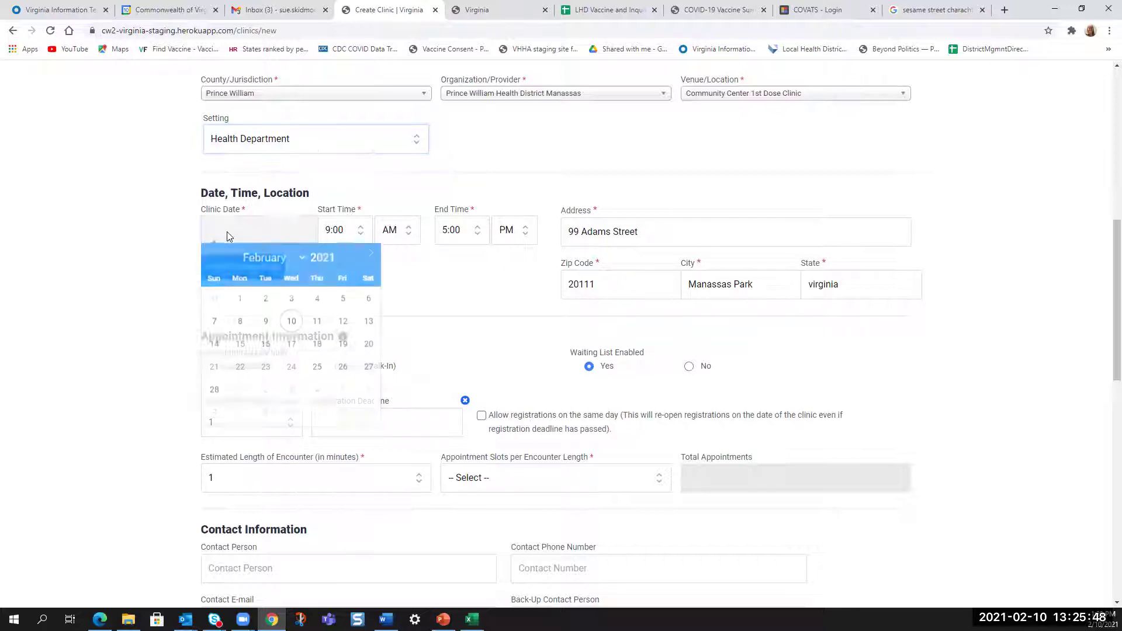
pyautogui.click(215, 349)
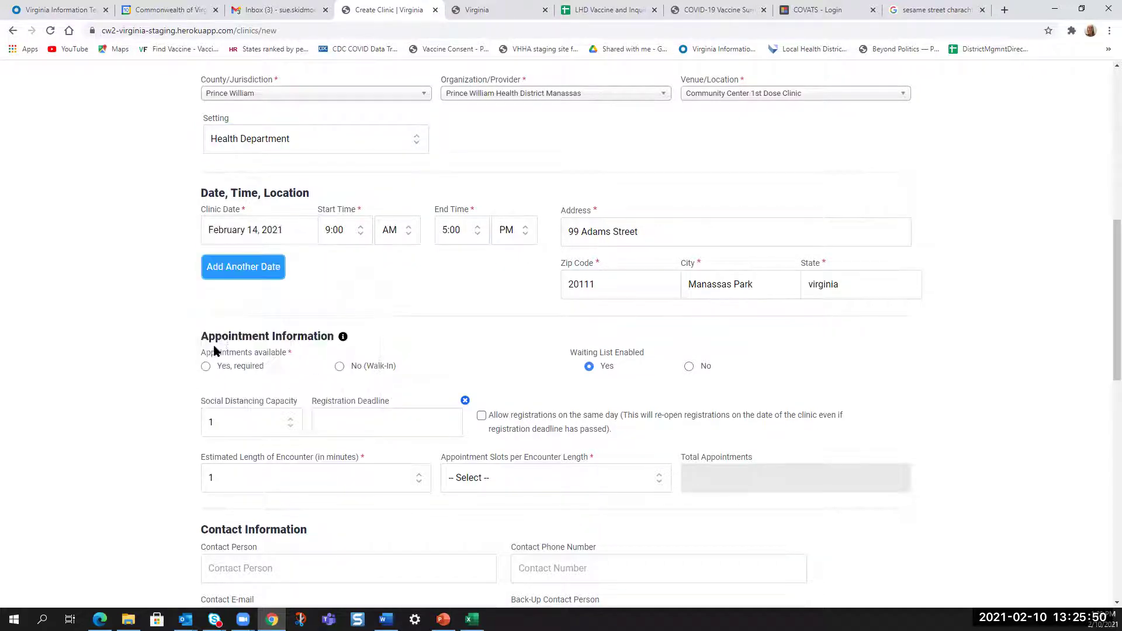
pyautogui.click(333, 237)
pyautogui.moveTo(366, 357); pyautogui.dragTo(371, 257)
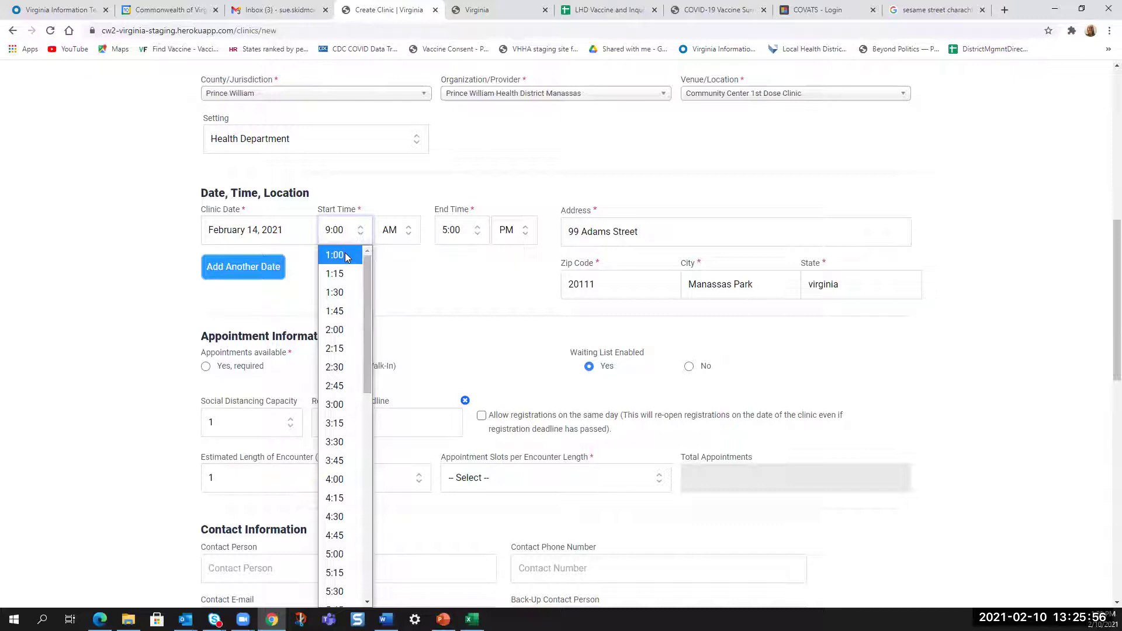
pyautogui.click(344, 255)
pyautogui.click(391, 231)
pyautogui.click(390, 274)
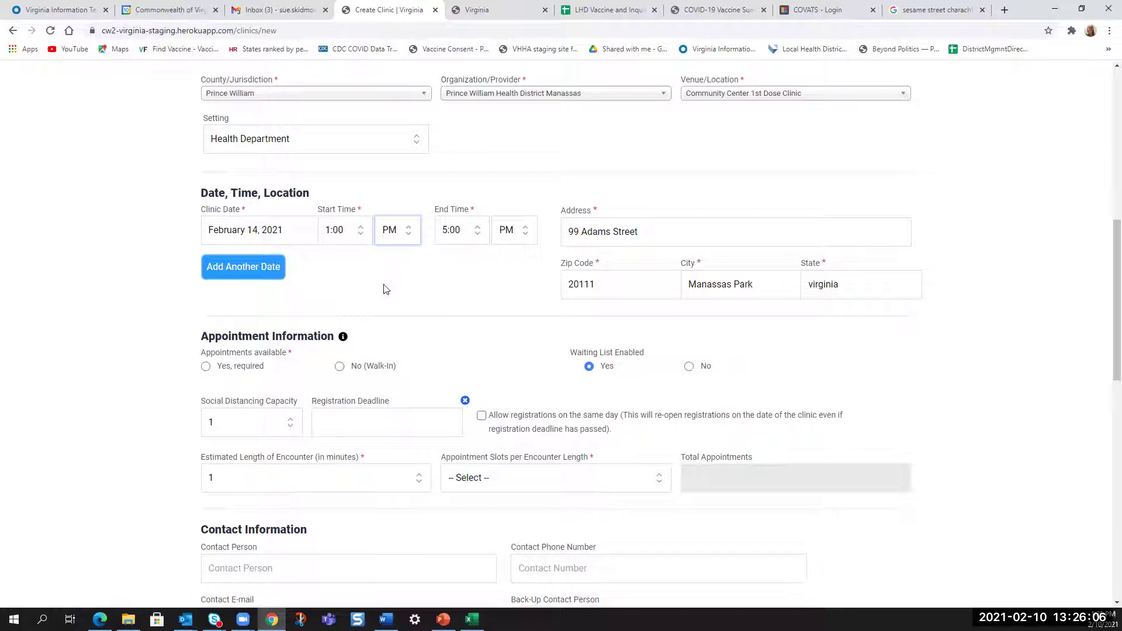
pyautogui.scroll(-2, 174, 290)
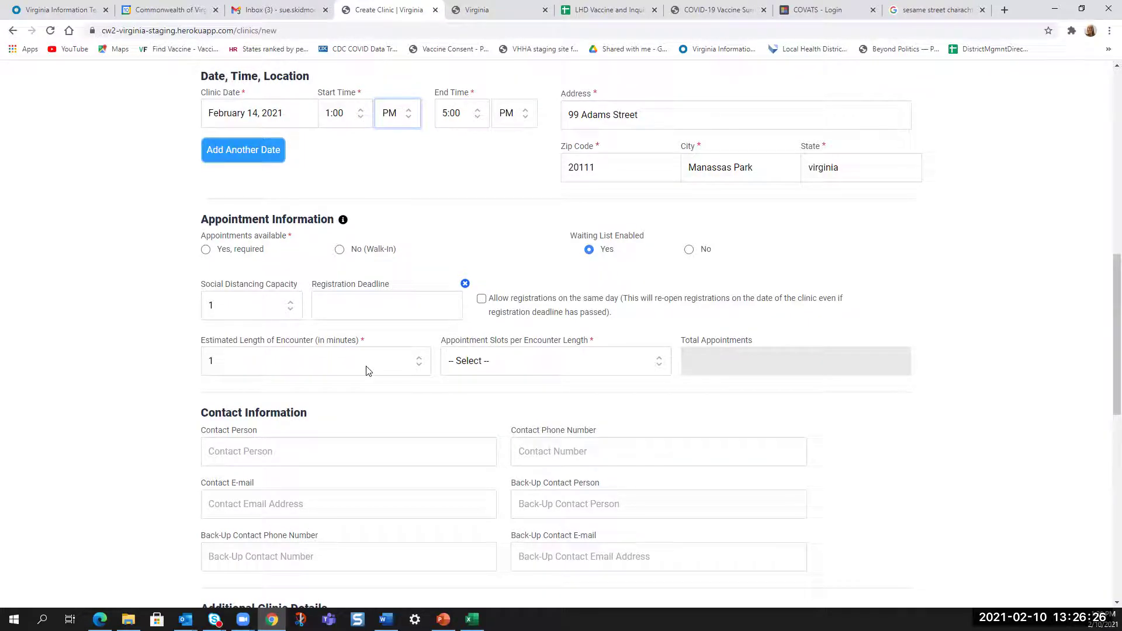
# - Set encounter length to 15 minutes with 10 appointment slots per encounter
pyautogui.click(413, 369)
pyautogui.click(268, 263)
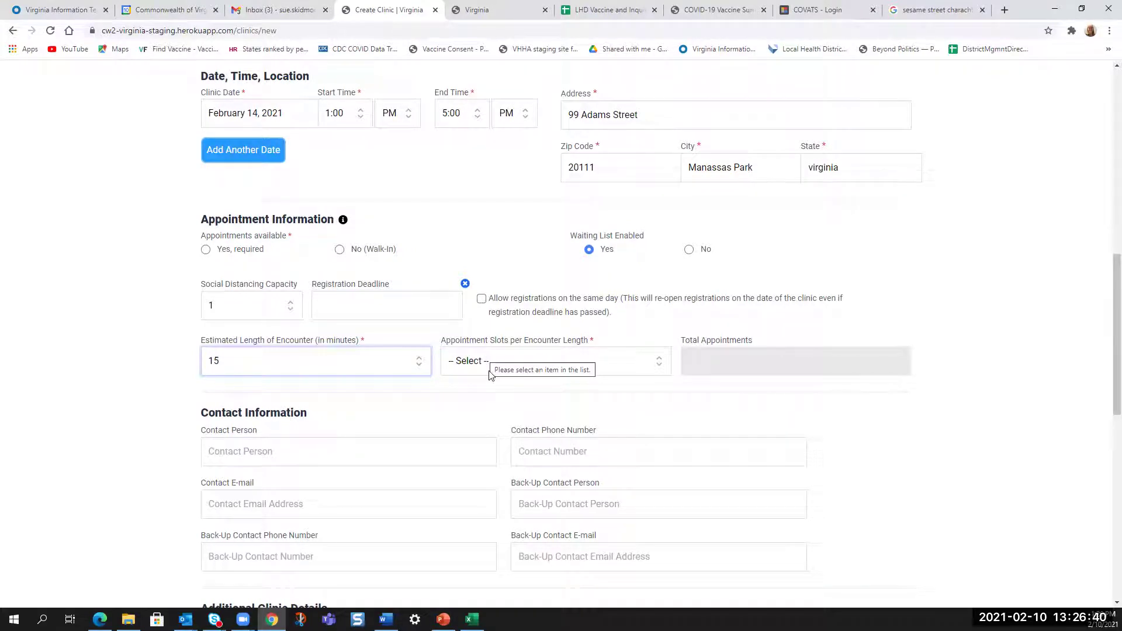
pyautogui.click(480, 363)
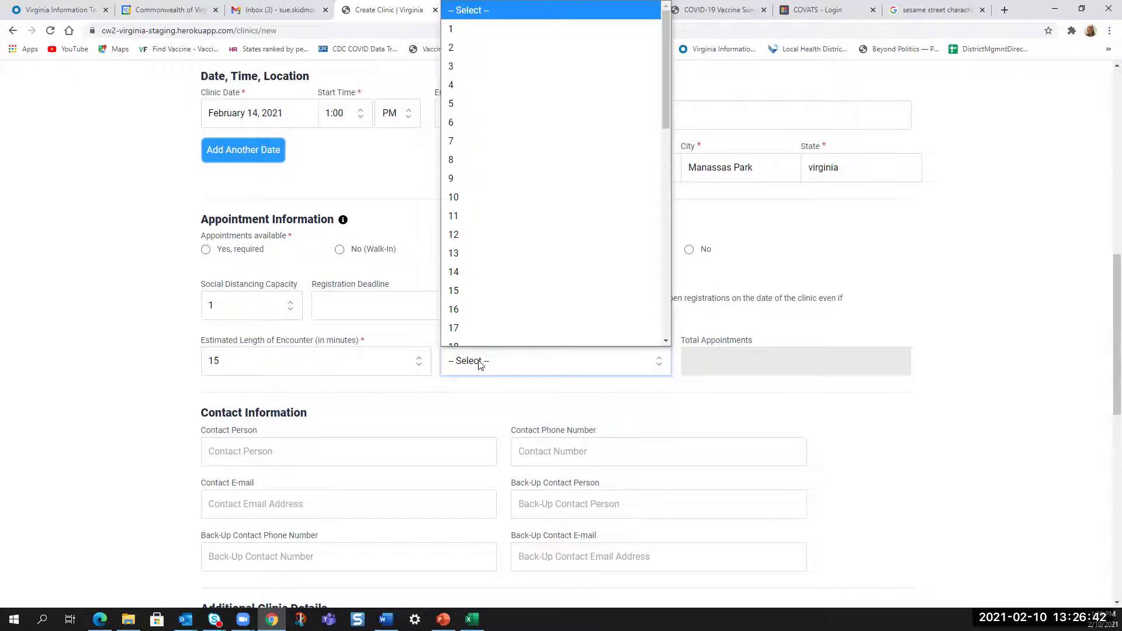
pyautogui.click(475, 76)
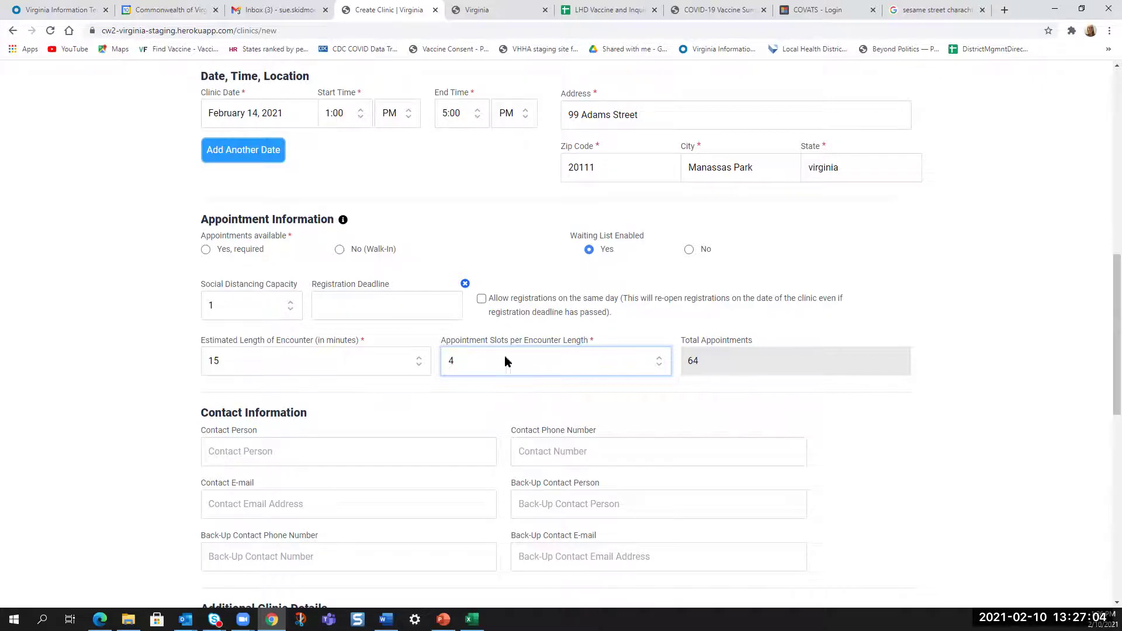
pyautogui.click(659, 363)
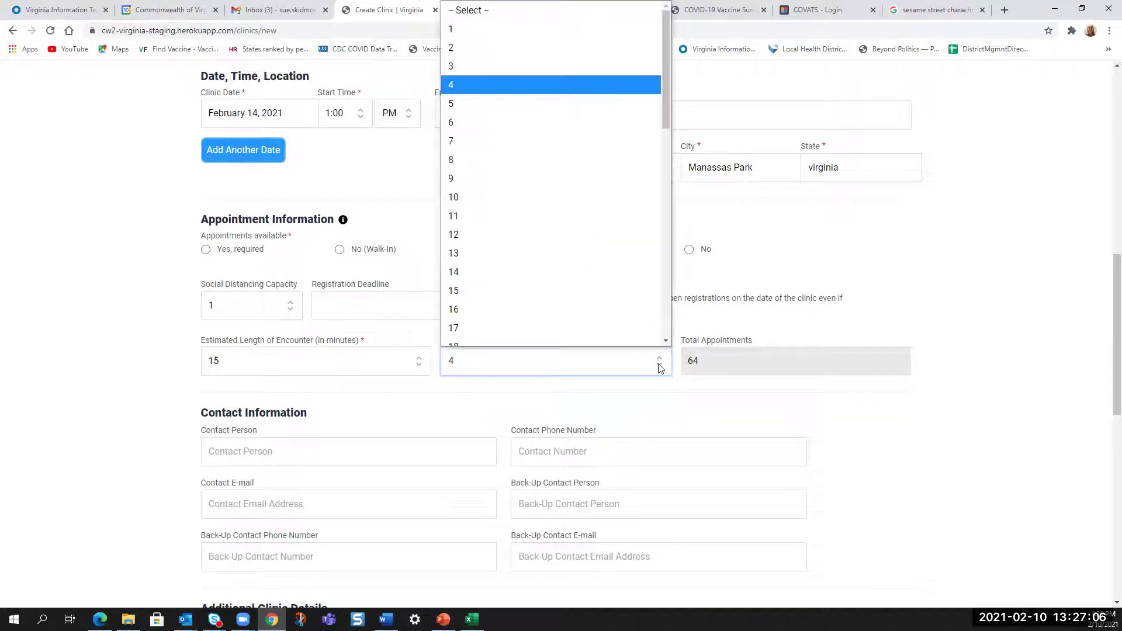
pyautogui.click(502, 186)
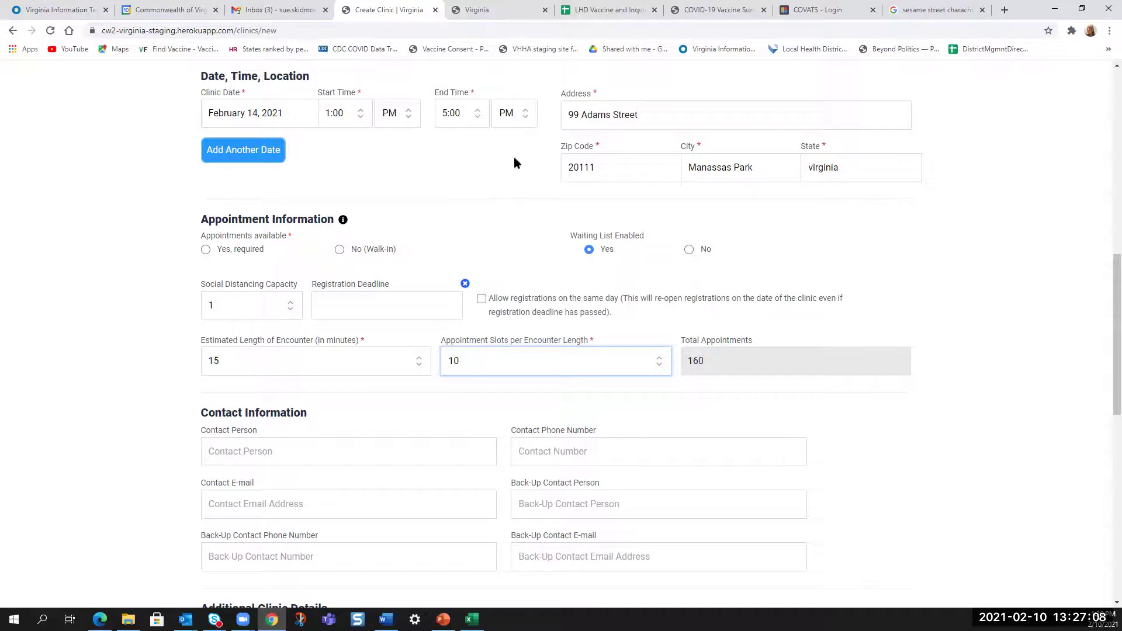
# - Add a second clinic date, February 16, 2021, with a 1:00 start time
pyautogui.click(263, 152)
pyautogui.click(274, 165)
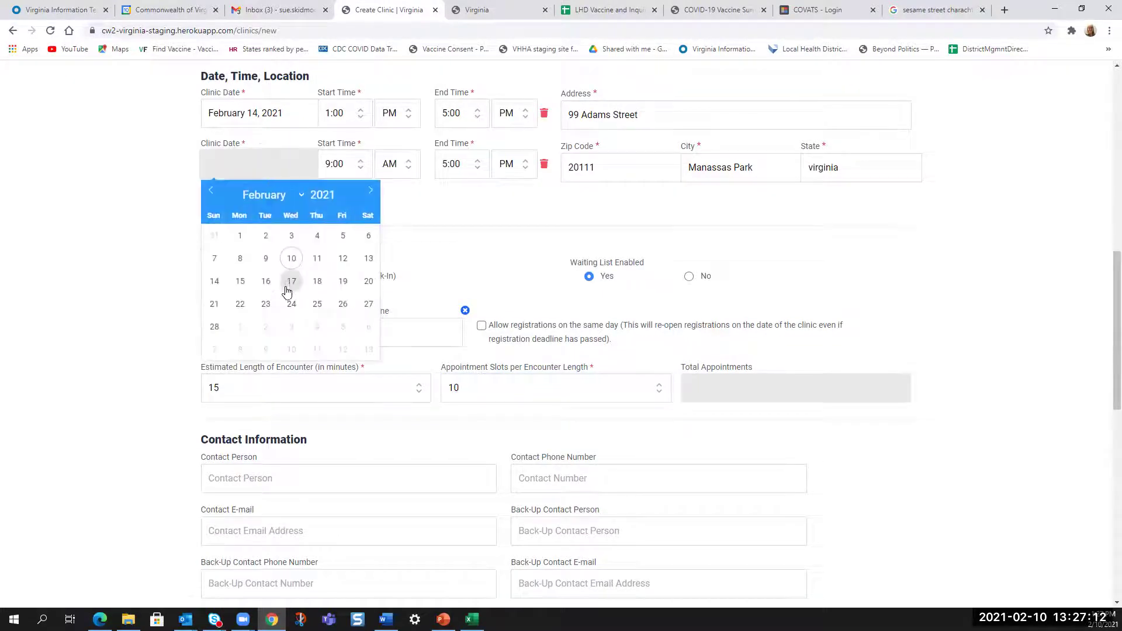
pyautogui.click(266, 282)
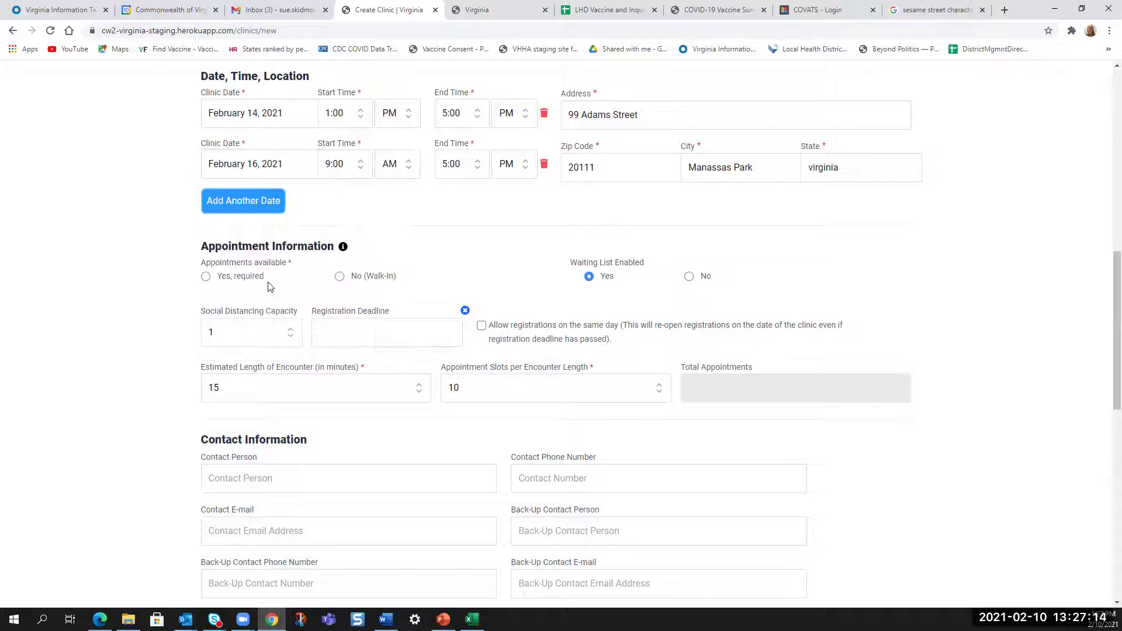
pyautogui.click(342, 169)
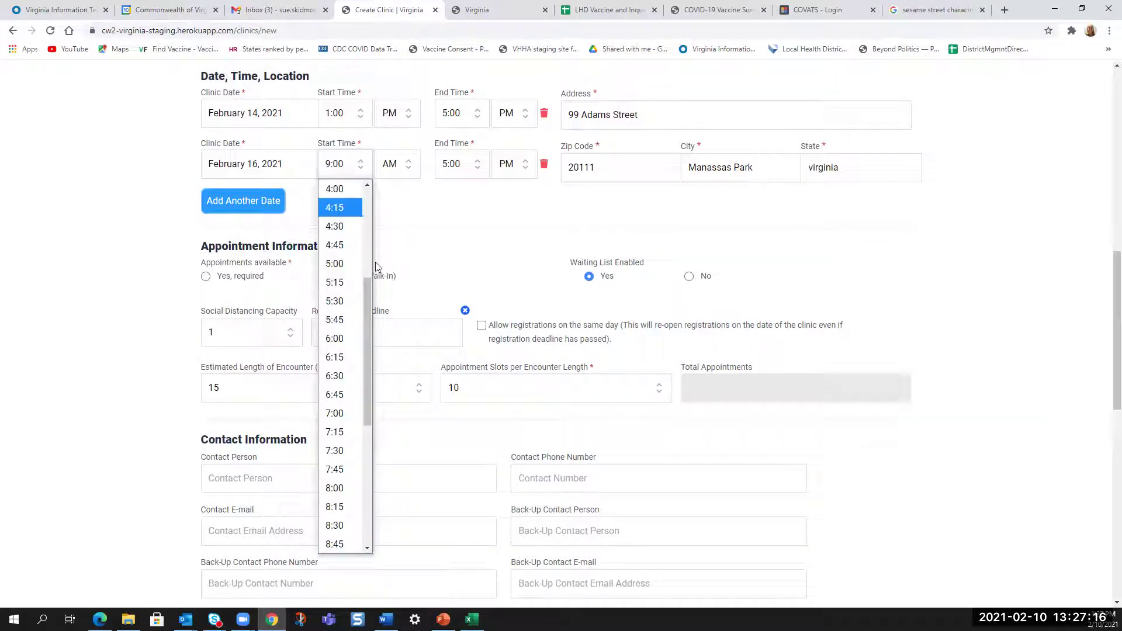
pyautogui.moveTo(367, 327); pyautogui.dragTo(371, 176)
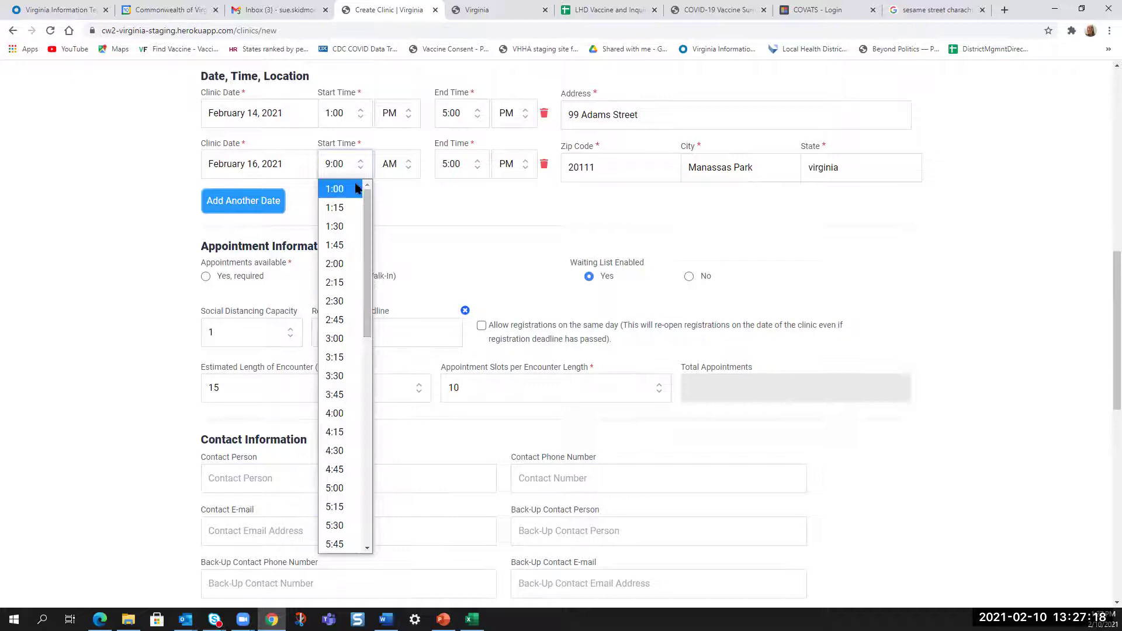
pyautogui.click(339, 174)
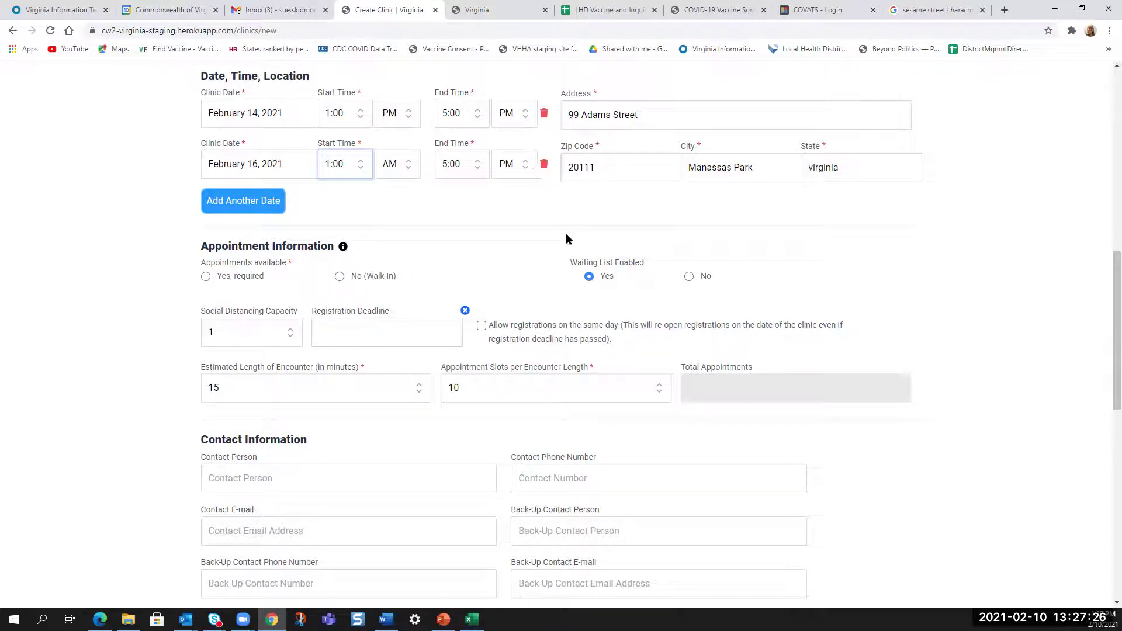
pyautogui.scroll(-1, 712, 290)
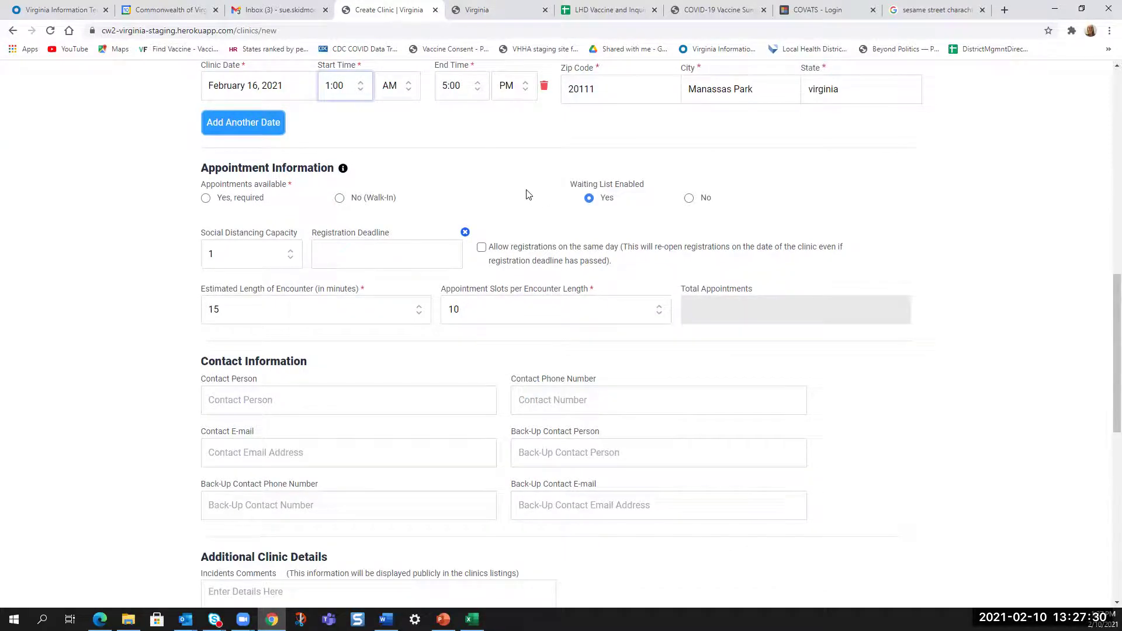
pyautogui.scroll(1, 526, 194)
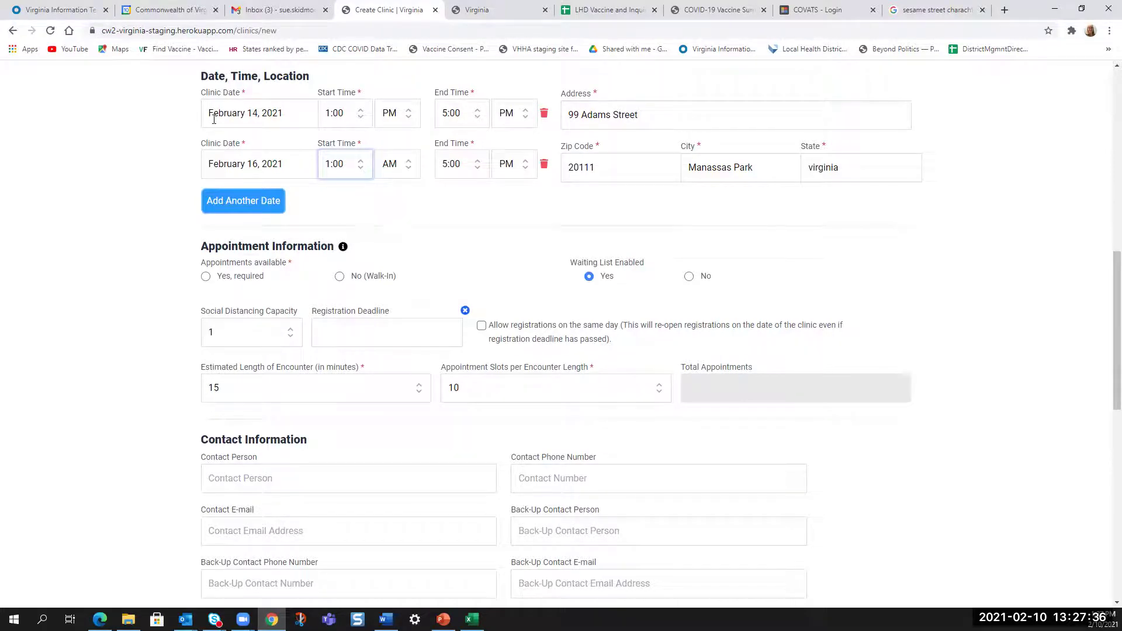
pyautogui.scroll(2, 178, 139)
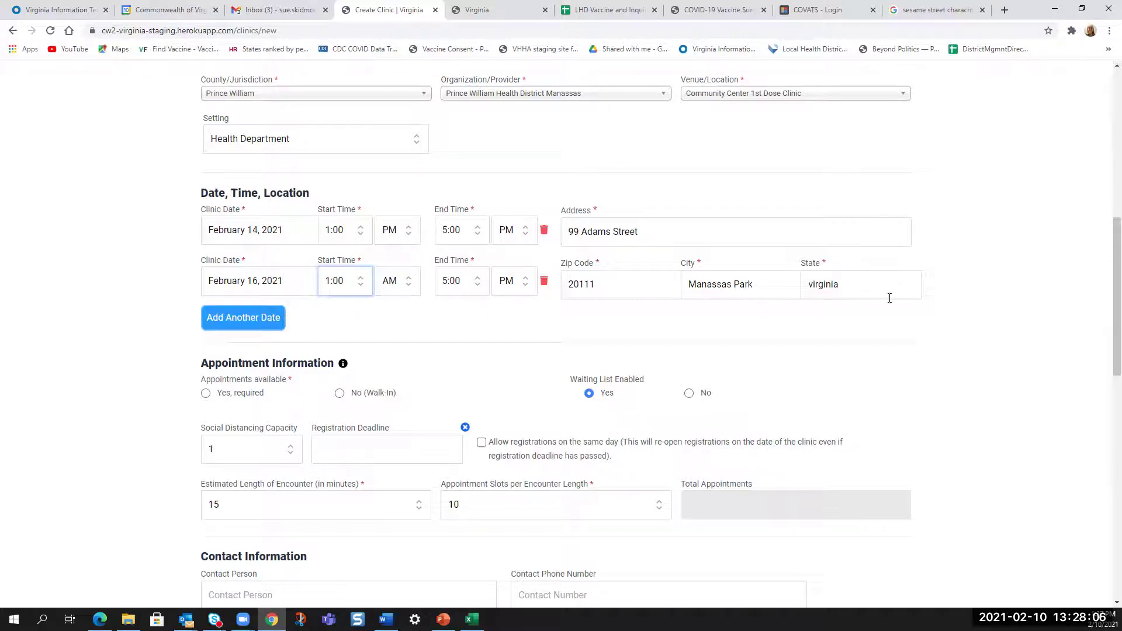
pyautogui.moveTo(1105, 283); pyautogui.dragTo(1104, 348)
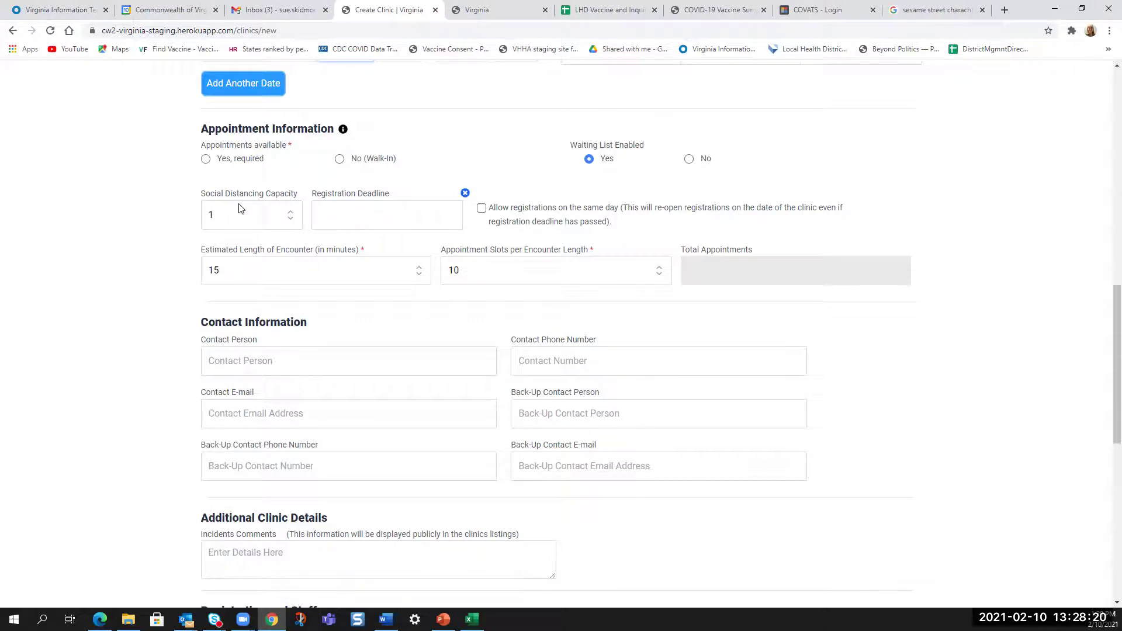
# - Require appointments, set Waiting List Enabled to No, and allow same-day registrations
pyautogui.click(205, 160)
pyautogui.click(690, 160)
pyautogui.click(481, 209)
pyautogui.scroll(-2, 328, 244)
pyautogui.scroll(-2, 330, 248)
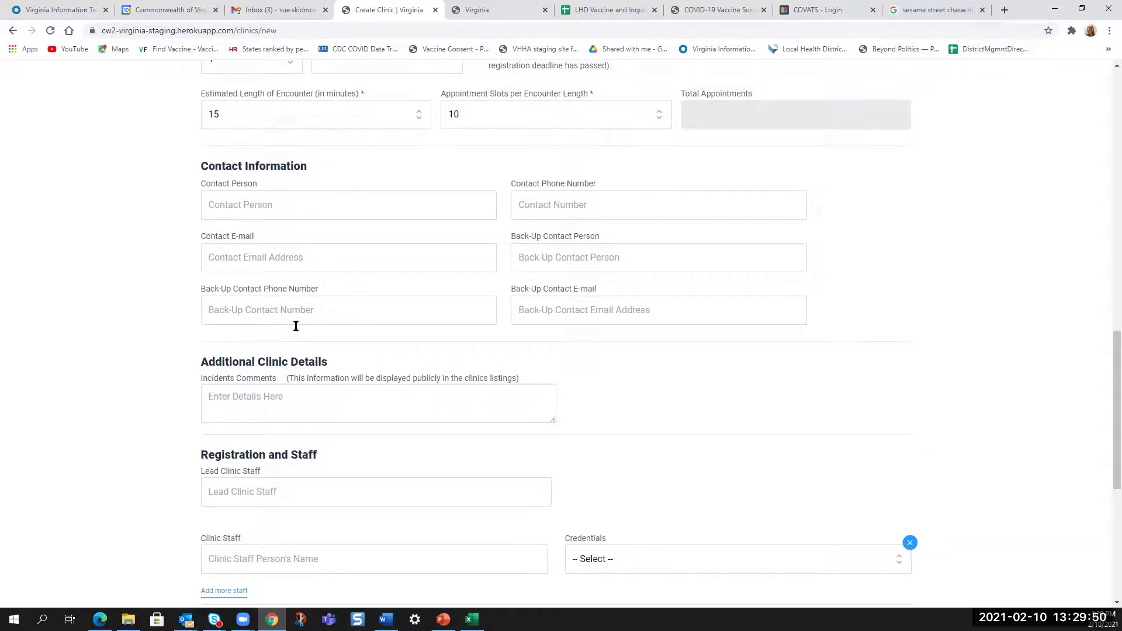
pyautogui.scroll(-2, 150, 308)
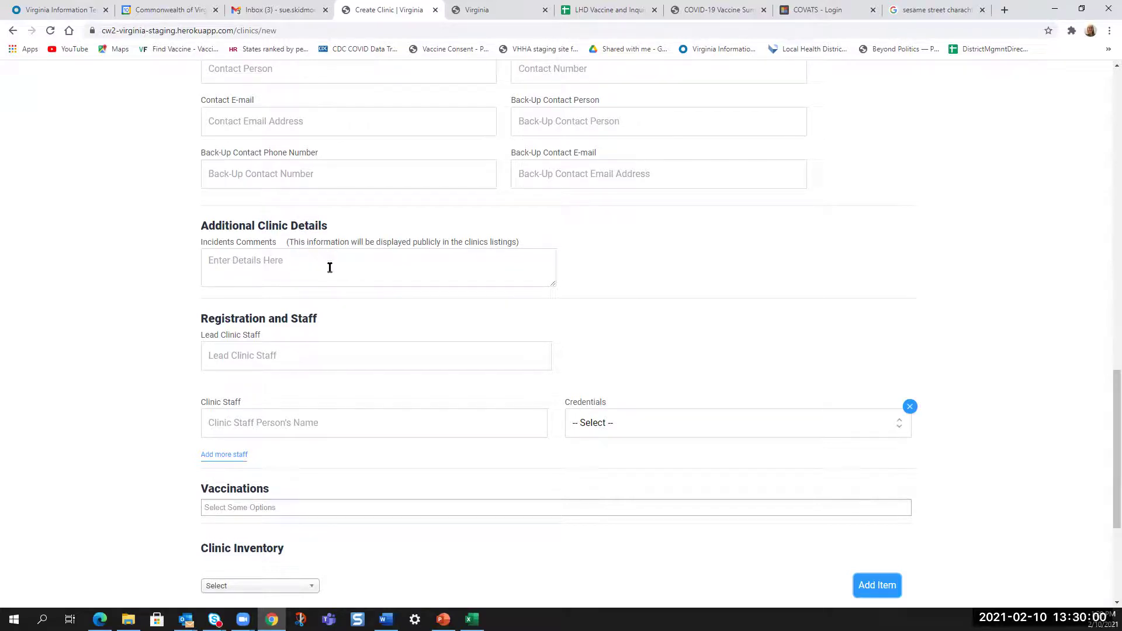
pyautogui.scroll(-2, 358, 256)
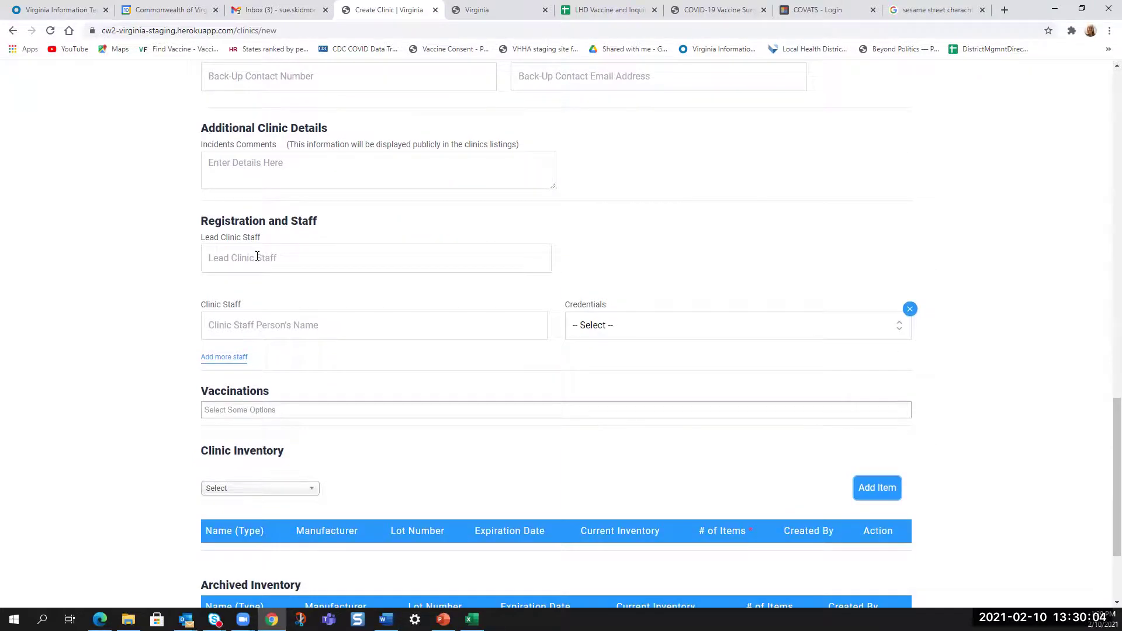
# - Enter the lead staff member's full name in the Lead Clinic Staff field
pyautogui.click(257, 256)
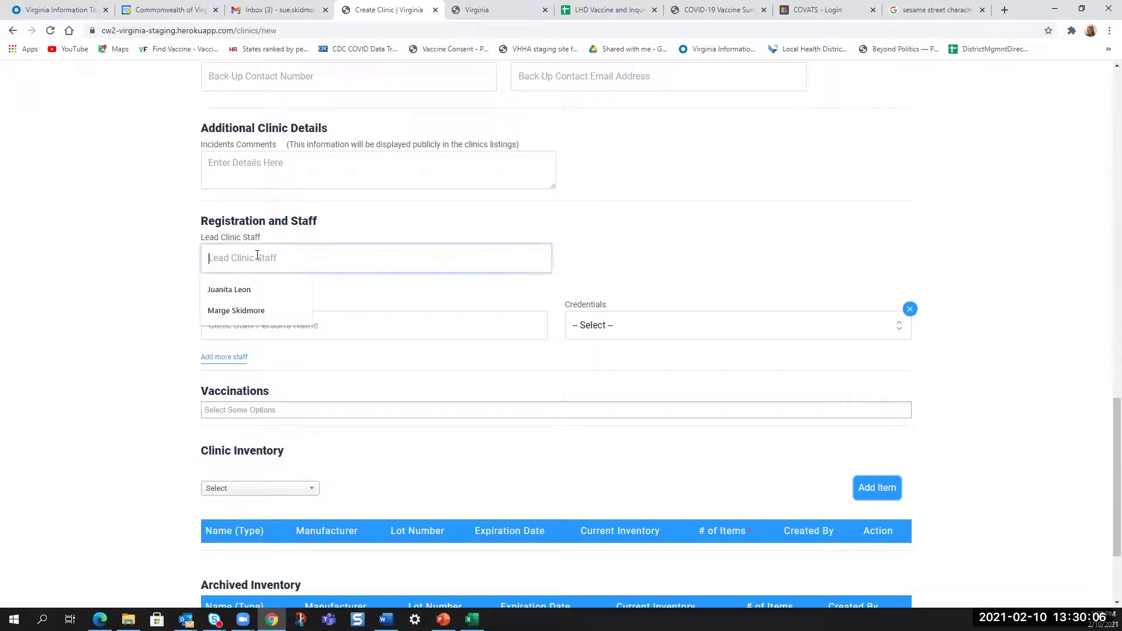
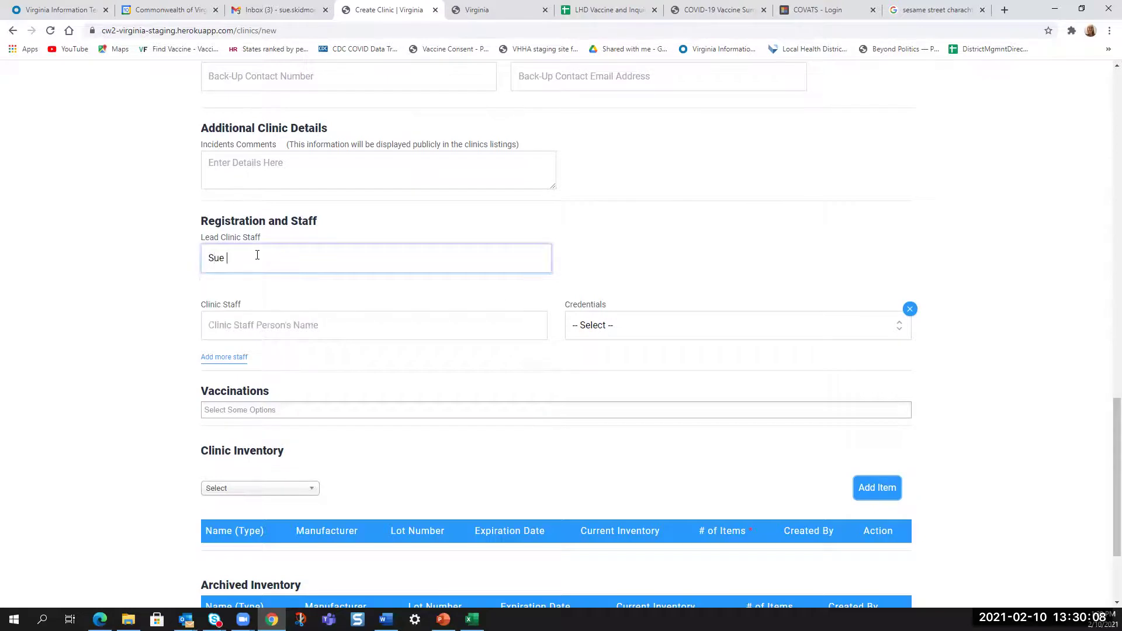
# - Add the first two clinic staff members by name, both with RN credentials
pyautogui.click(235, 326)
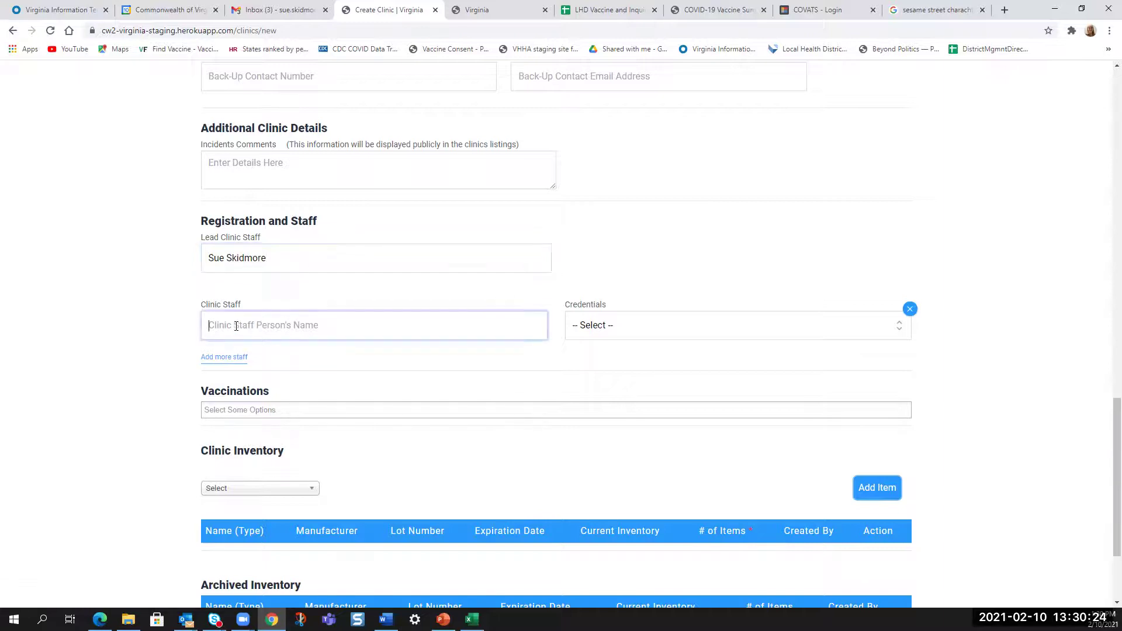
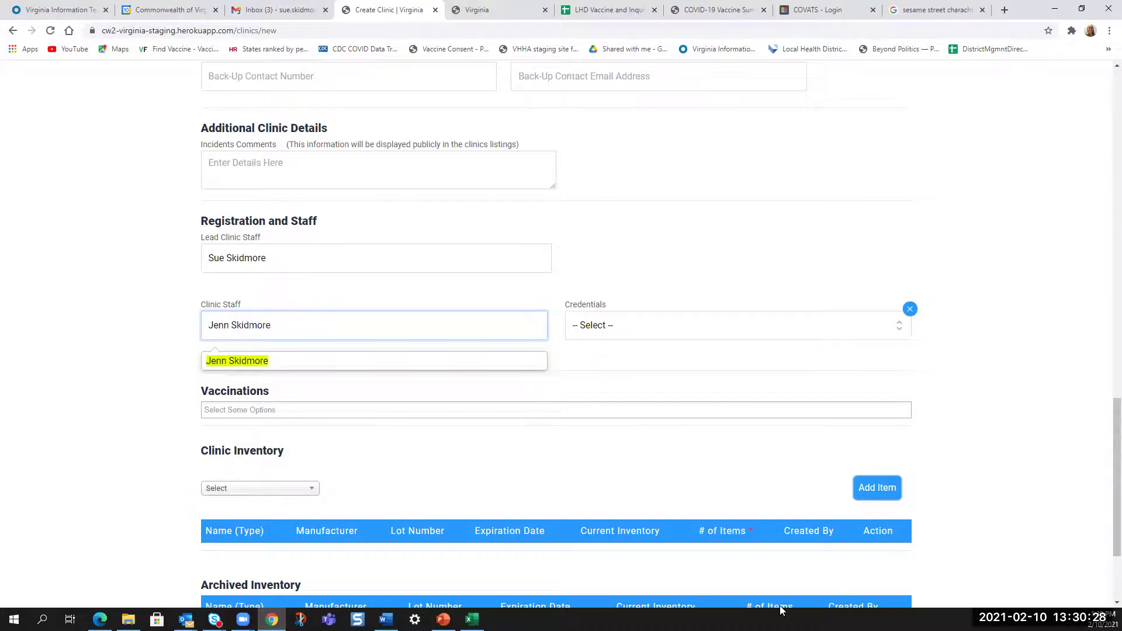
pyautogui.click(598, 328)
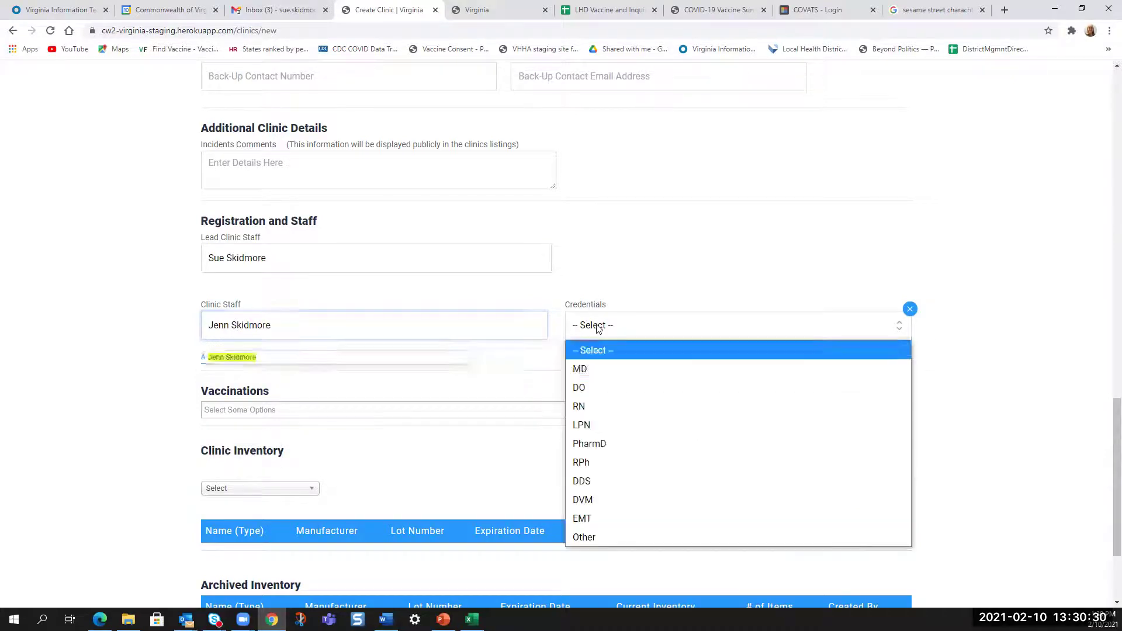
pyautogui.click(593, 407)
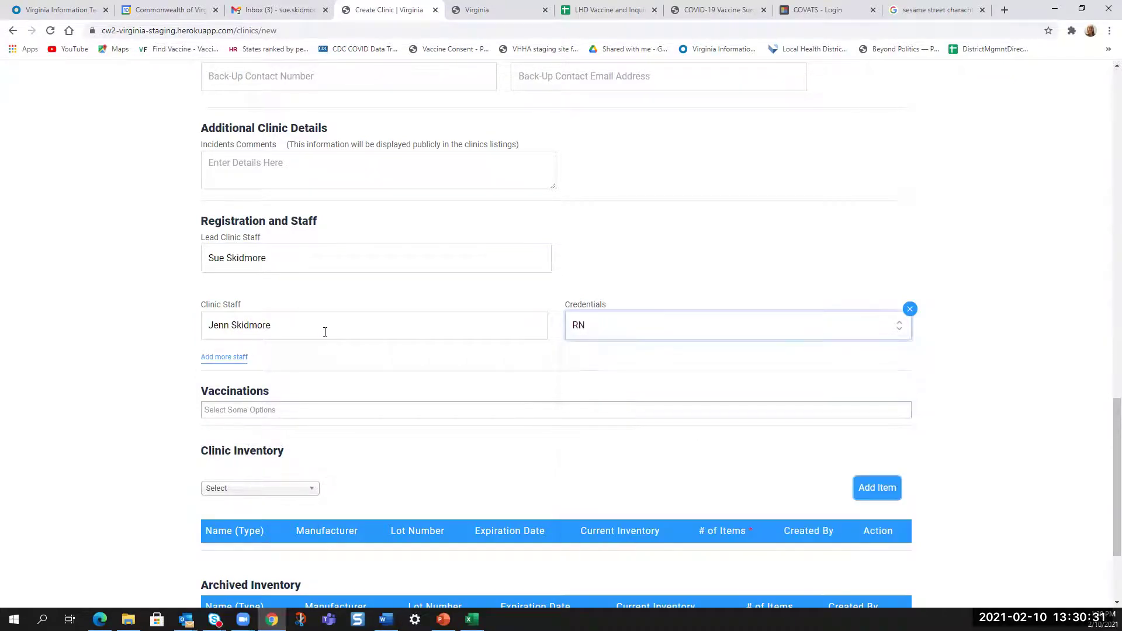
pyautogui.click(245, 358)
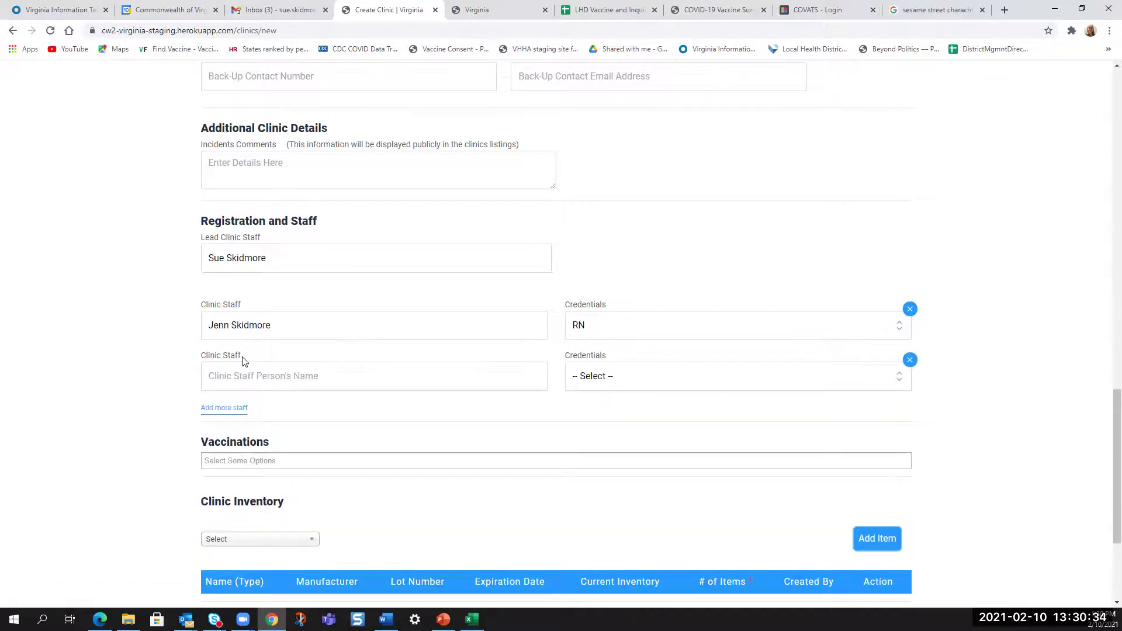
pyautogui.click(250, 374)
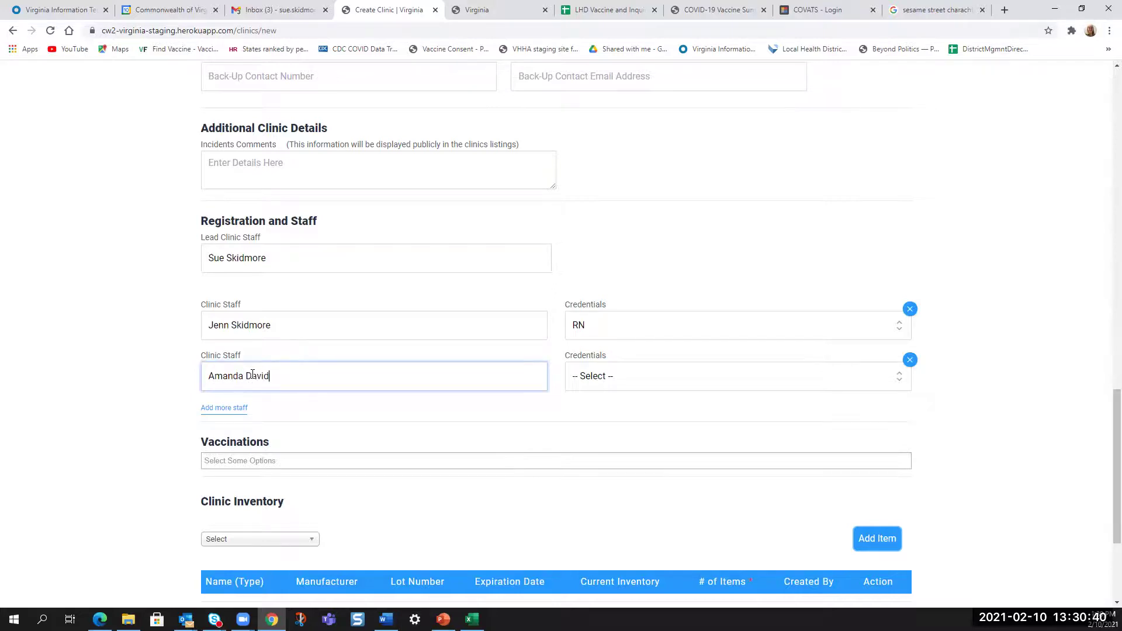
pyautogui.click(660, 380)
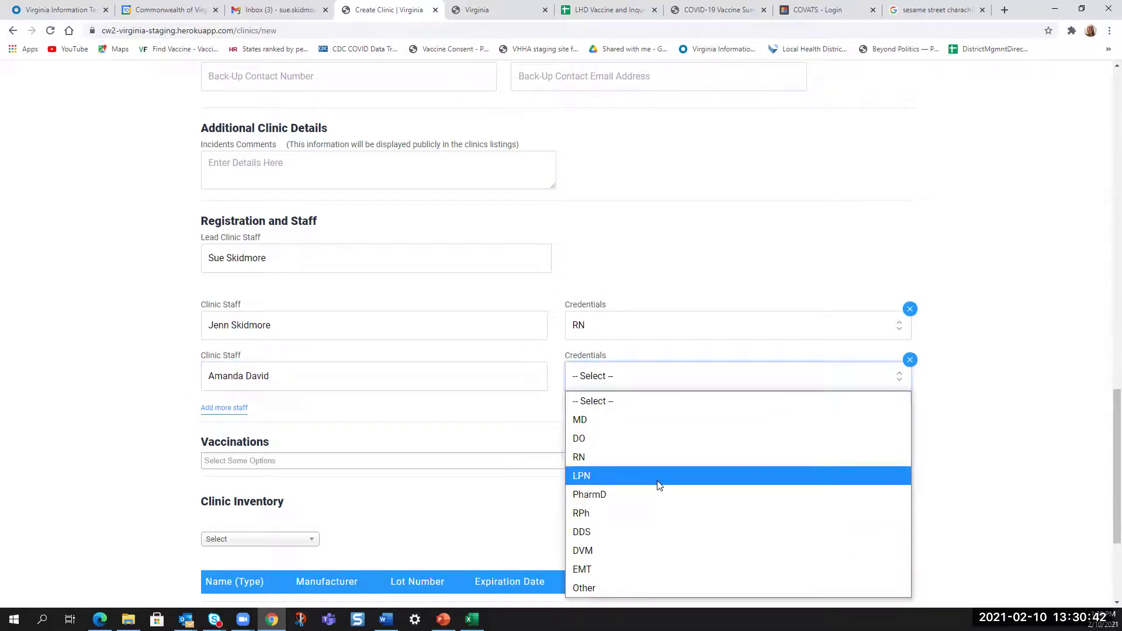
pyautogui.click(597, 457)
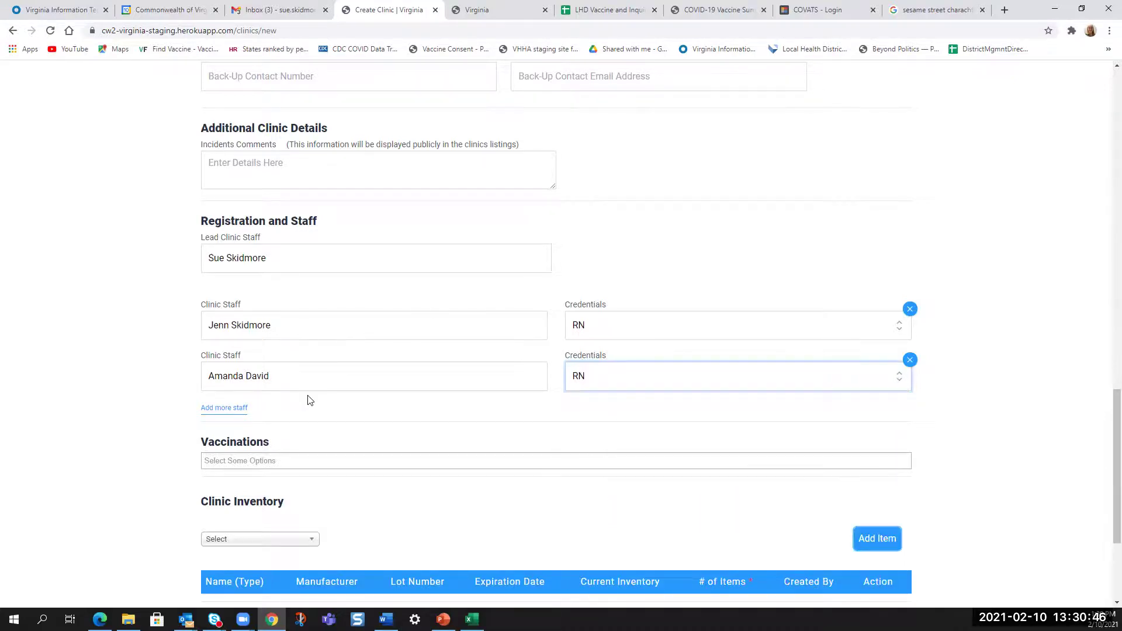
# - Add a third staff member, correcting the name's spelling, with EMT credentials
pyautogui.scroll(-3, 777, 247)
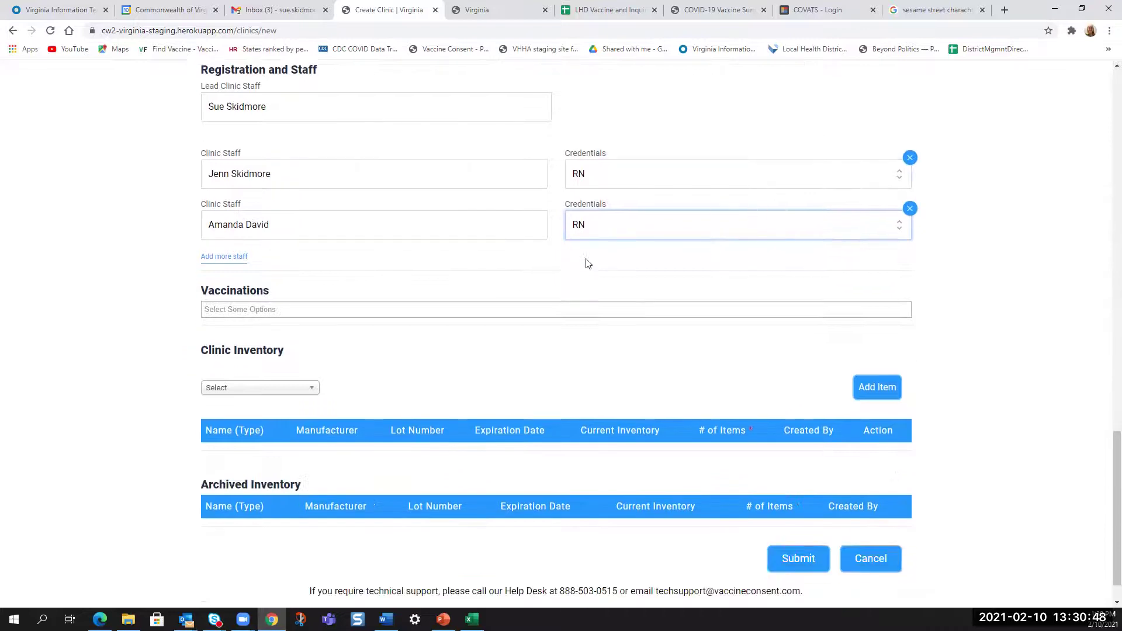
pyautogui.click(221, 234)
pyautogui.click(294, 252)
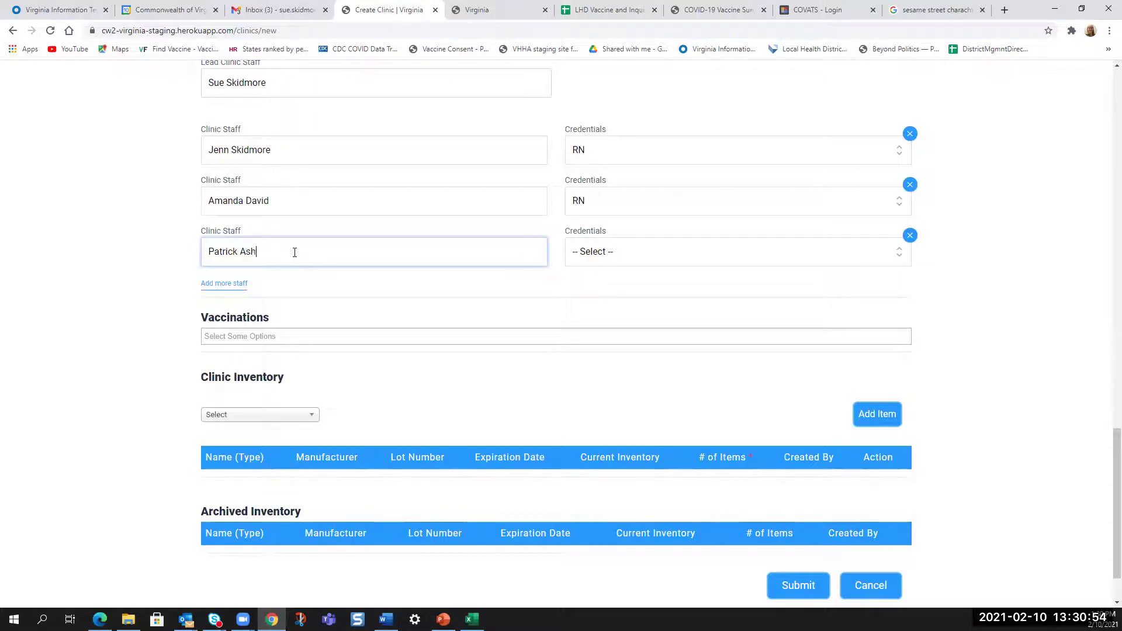
pyautogui.click(586, 259)
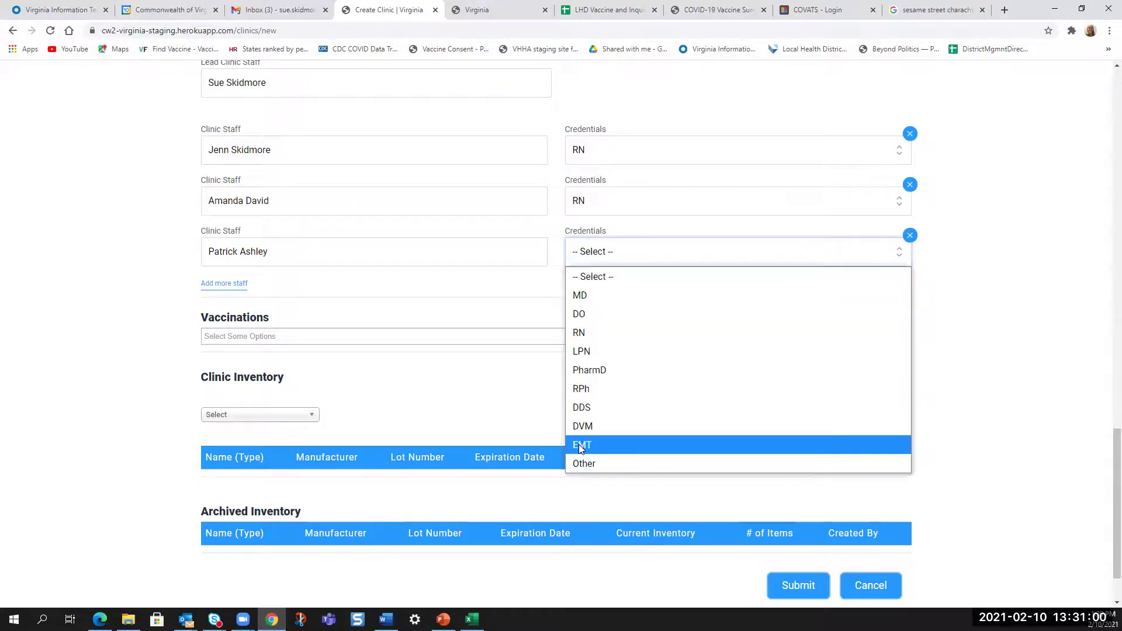
pyautogui.click(582, 446)
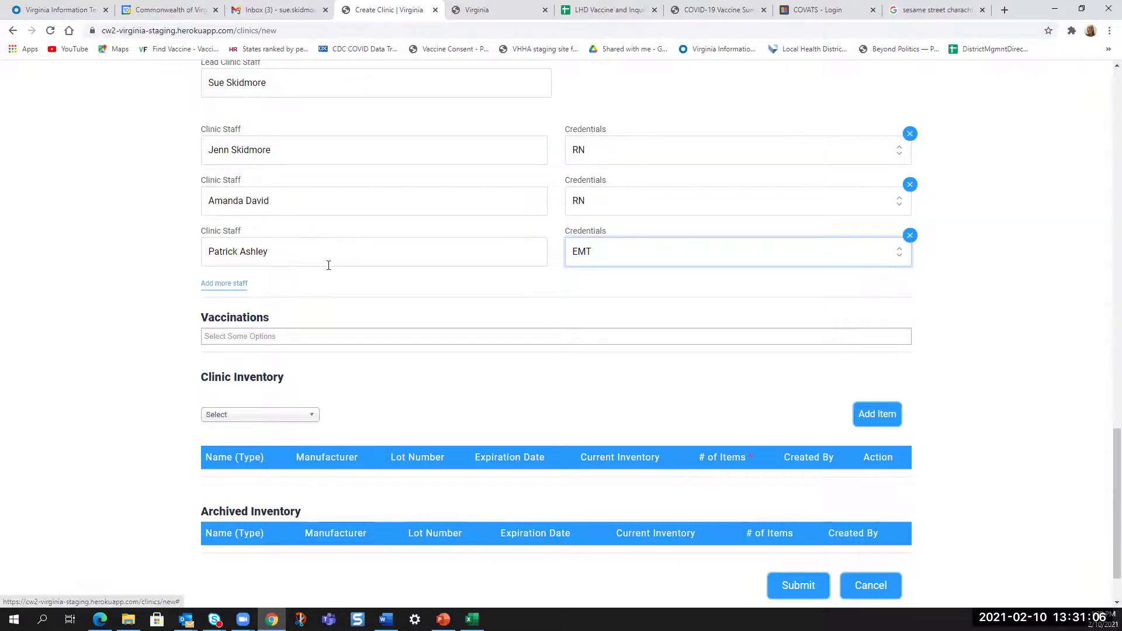
# - Delete the February 16 date row so only February 14 remains
pyautogui.scroll(5, 409, 192)
pyautogui.scroll(5, 353, 180)
pyautogui.scroll(2, 263, 123)
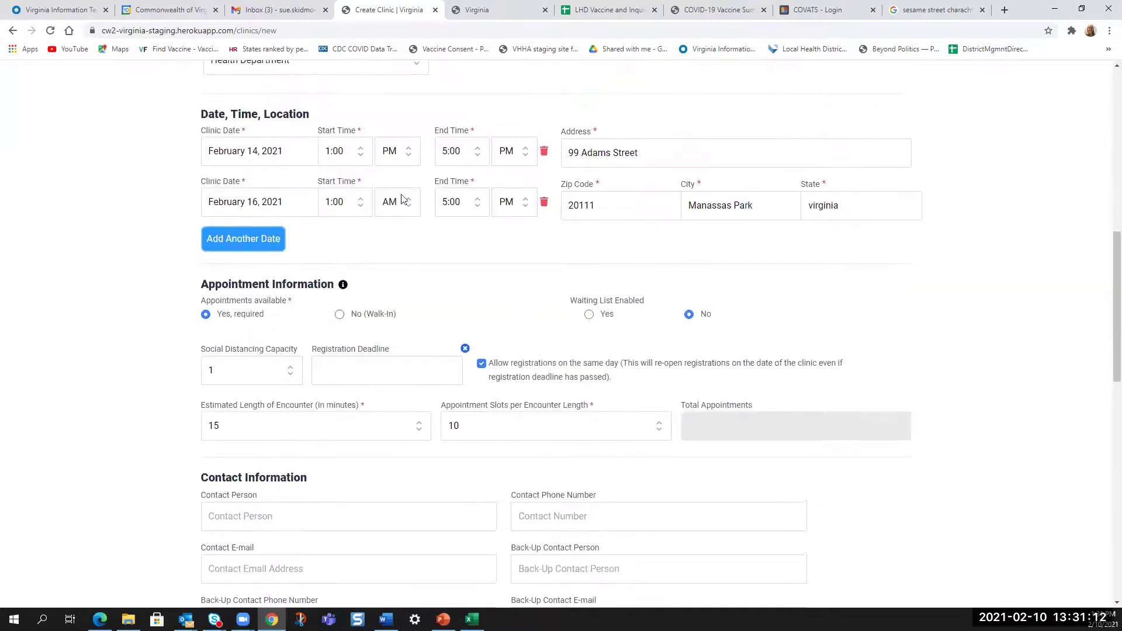
pyautogui.click(543, 202)
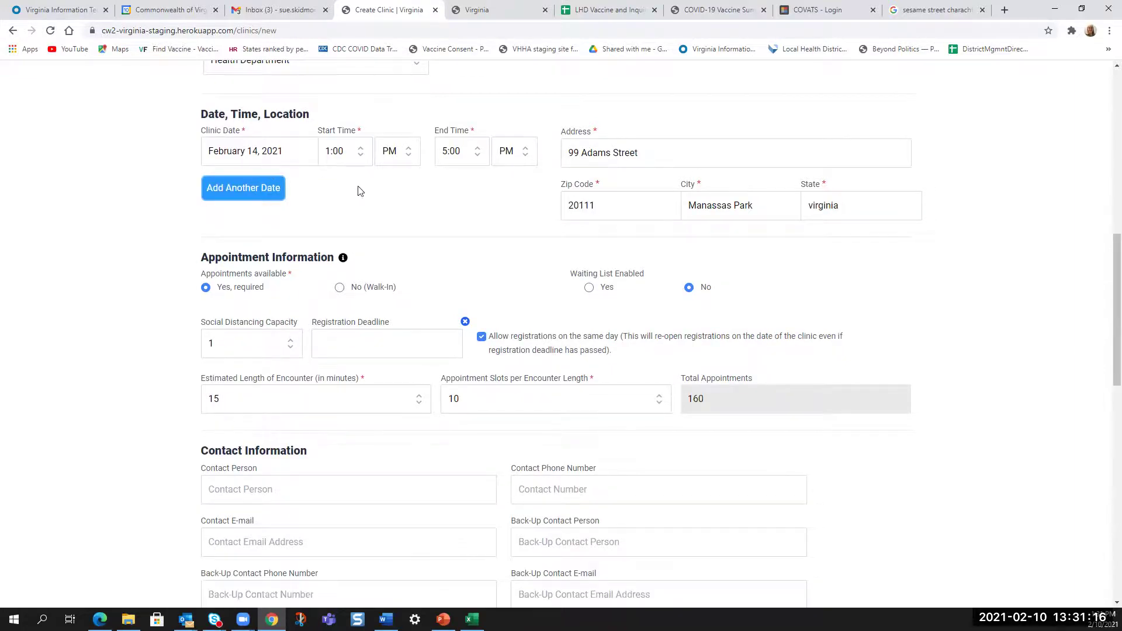
# - Open the Vaccinations dropdown to see which vaccines the clinic can offer
pyautogui.scroll(-5, 396, 198)
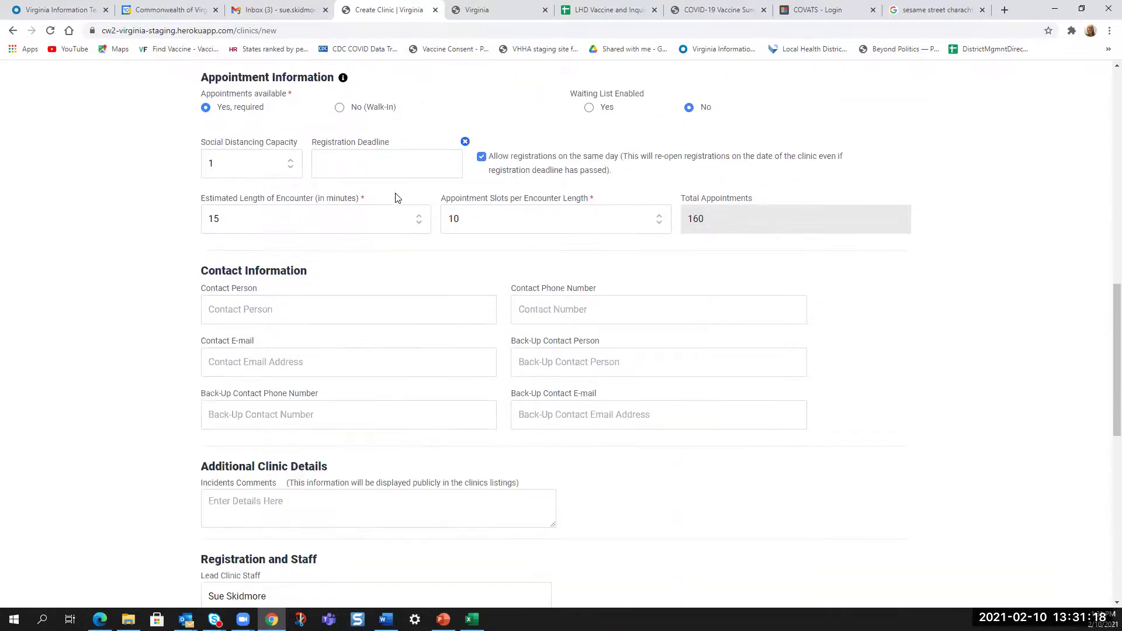
pyautogui.scroll(-7, 396, 192)
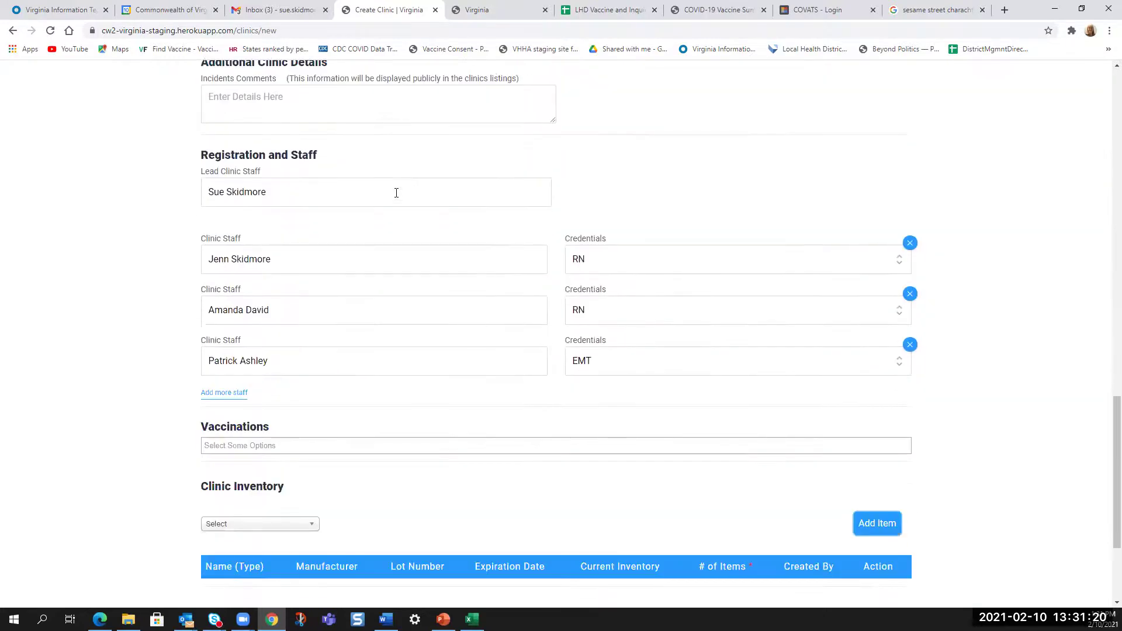
pyautogui.scroll(-2, 396, 193)
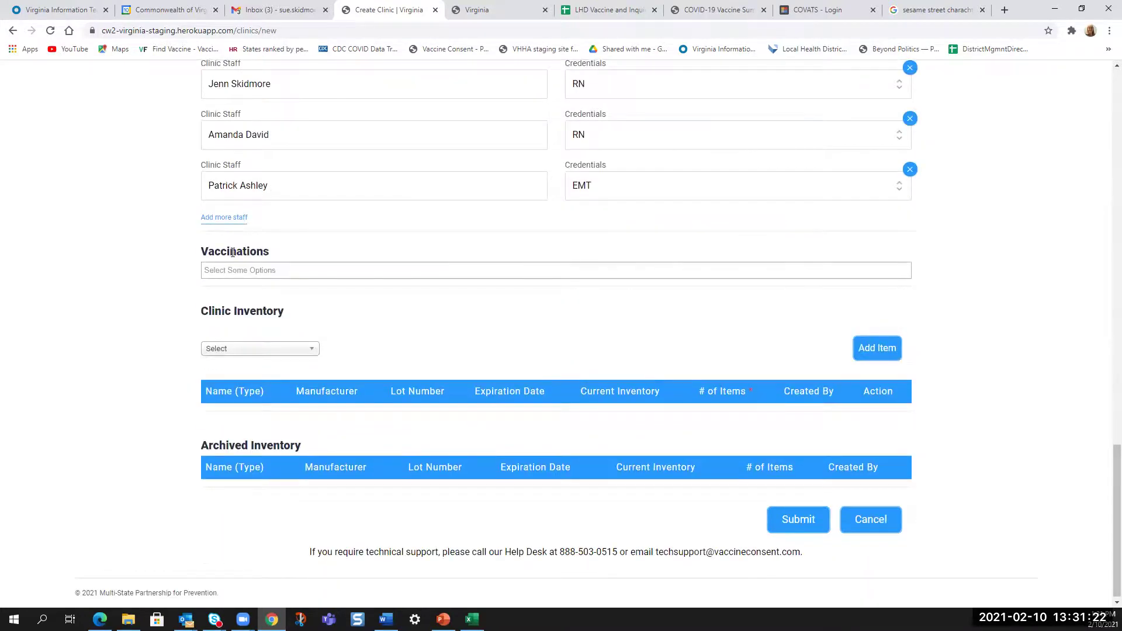
pyautogui.click(218, 271)
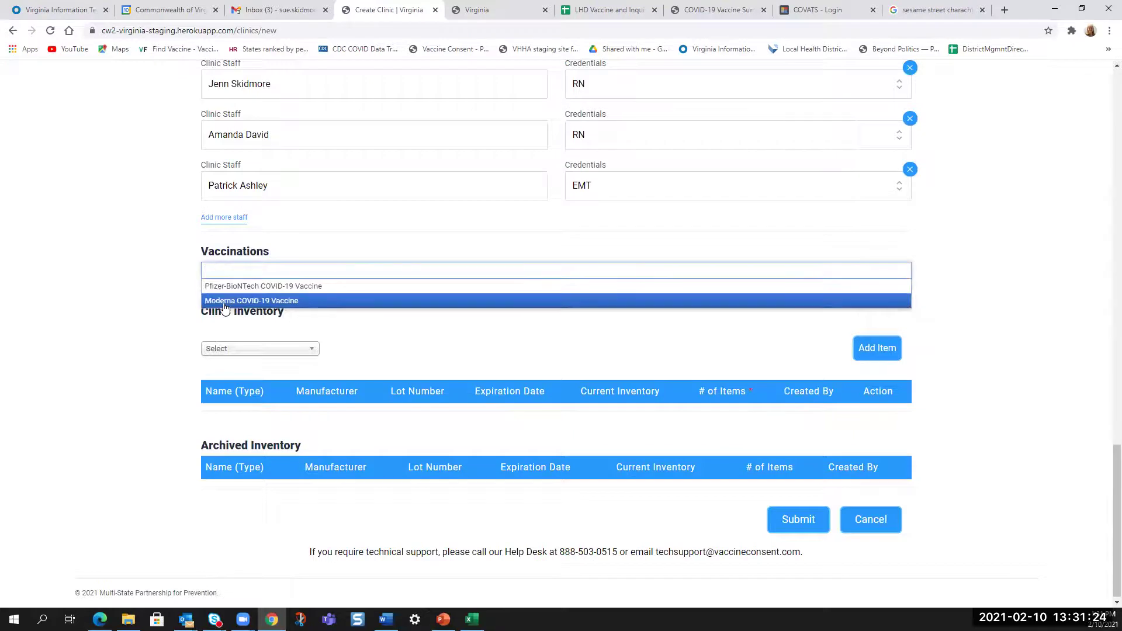
# - Choose Moderna COVID-19 Vaccine for the clinic and submit the new clinic
pyautogui.click(224, 301)
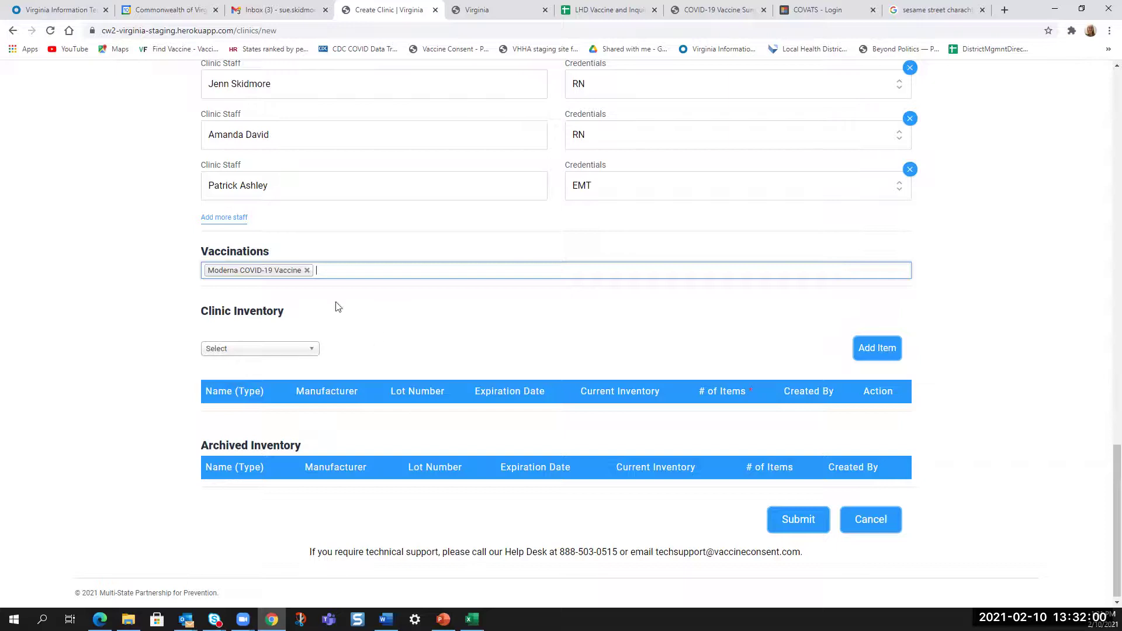
pyautogui.click(810, 521)
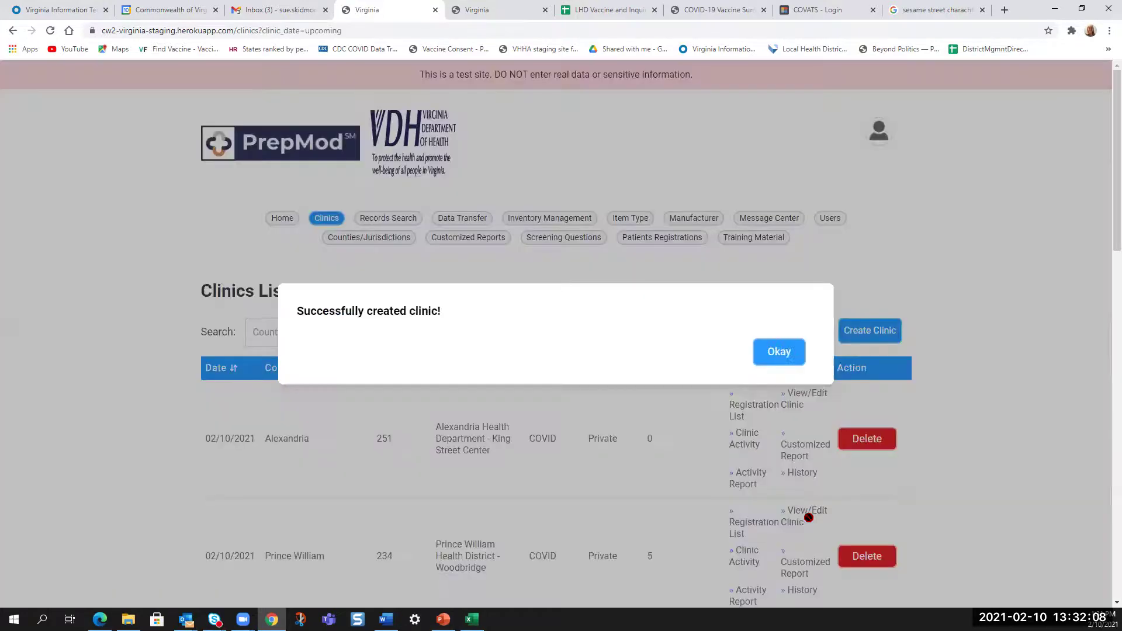
# - Dismiss the 'Successfully created clinic!' confirmation to return to the Clinics Listing
pyautogui.click(796, 486)
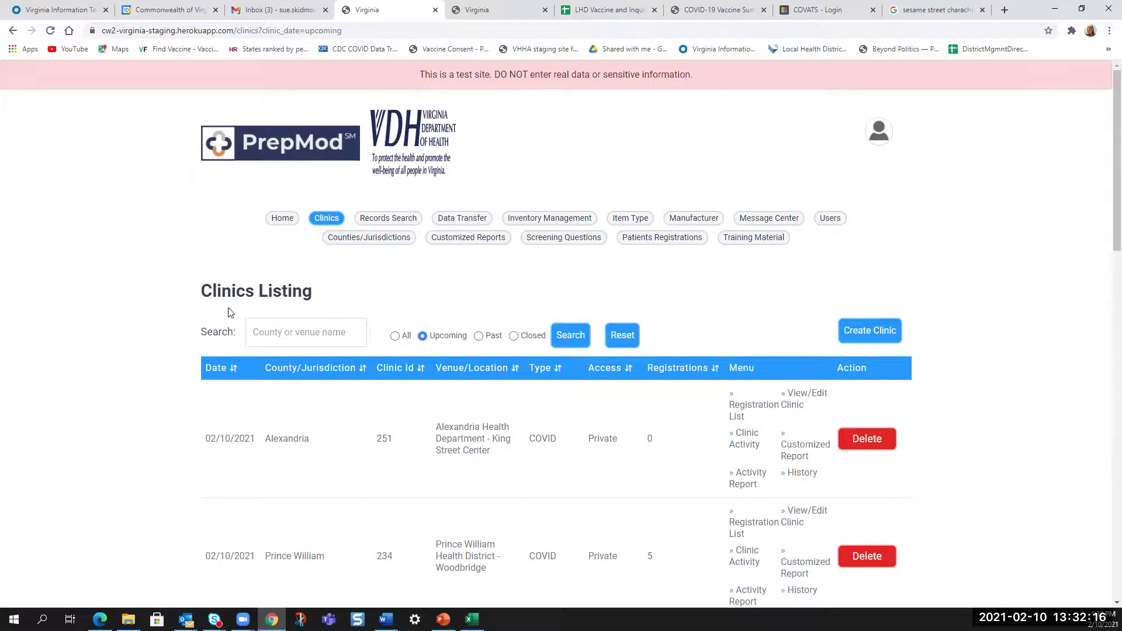
# - Search clinics for 'prince' and open Community Center 1st Dose Clinic for editing
pyautogui.click(262, 335)
pyautogui.write('pricne')
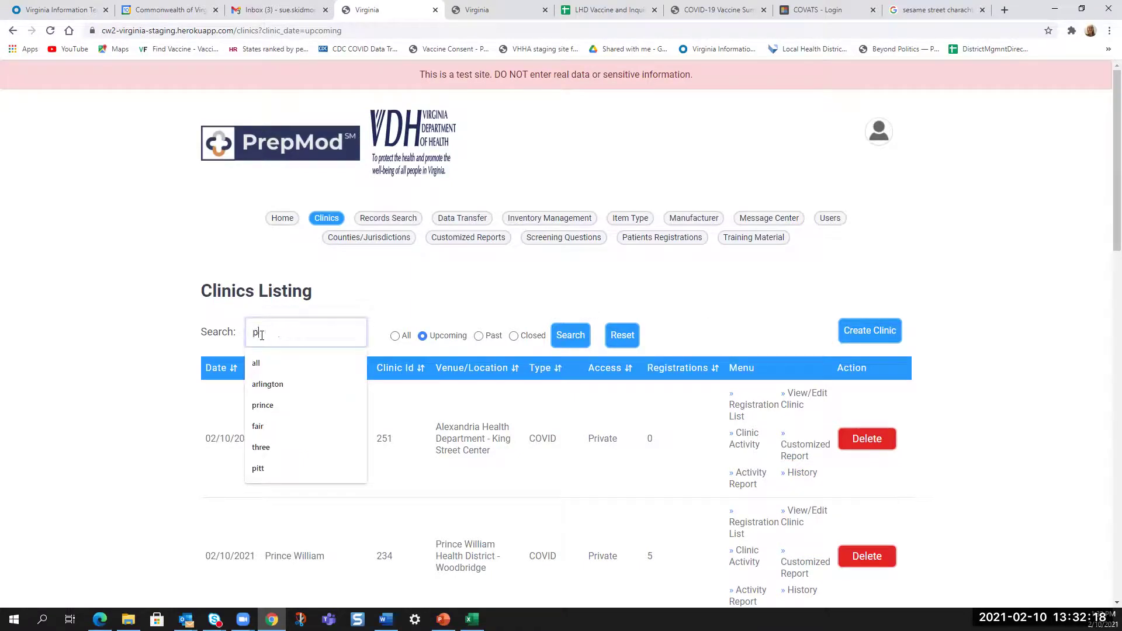
pyautogui.press('BackSpace')
pyautogui.press('BackSpace')
pyautogui.press('BackSpace')
pyautogui.write('nce')
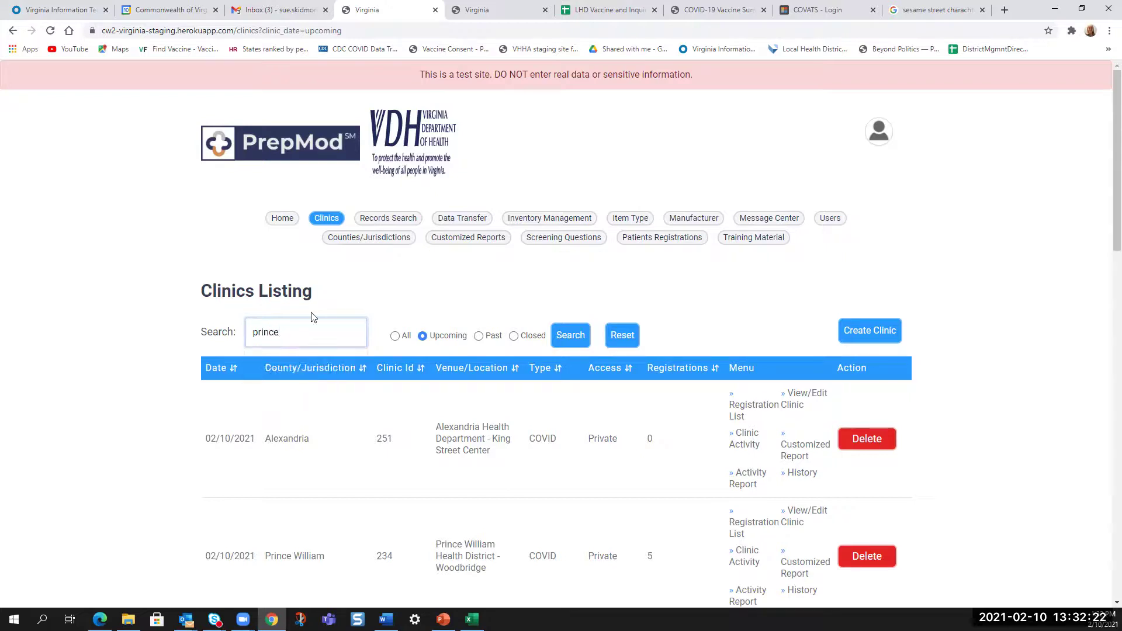
pyautogui.click(567, 336)
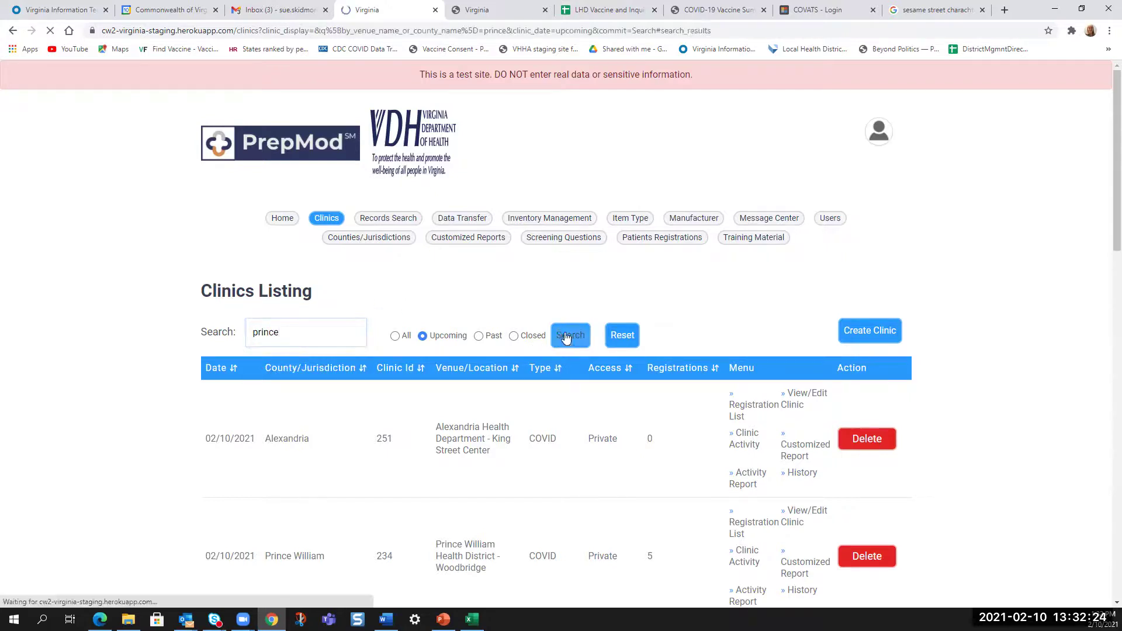
pyautogui.scroll(-3, 656, 388)
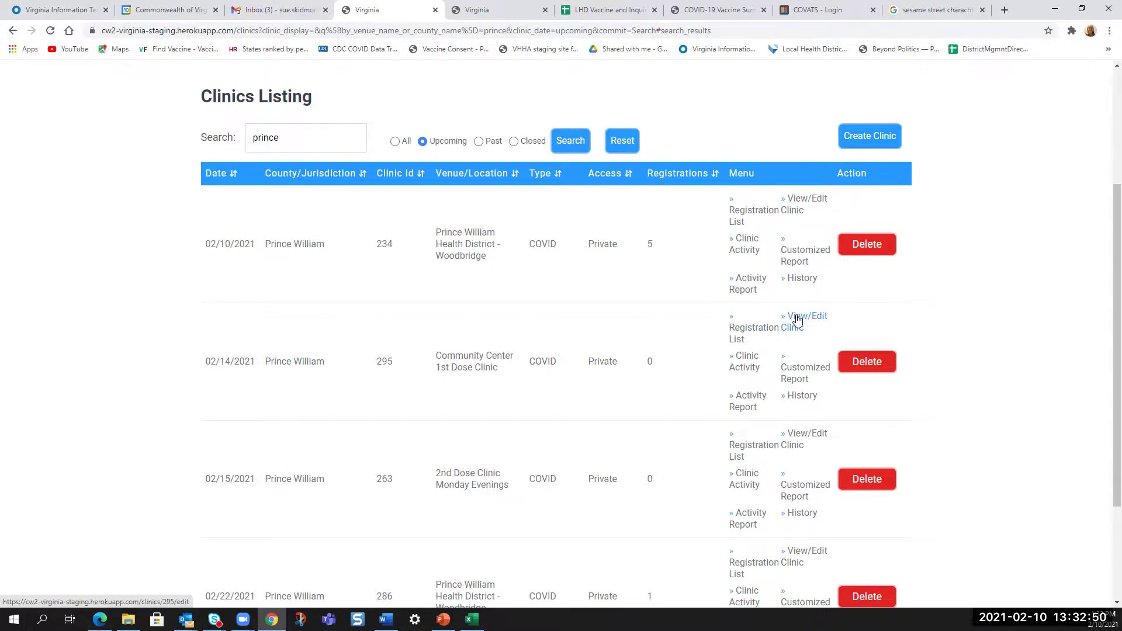
pyautogui.click(797, 319)
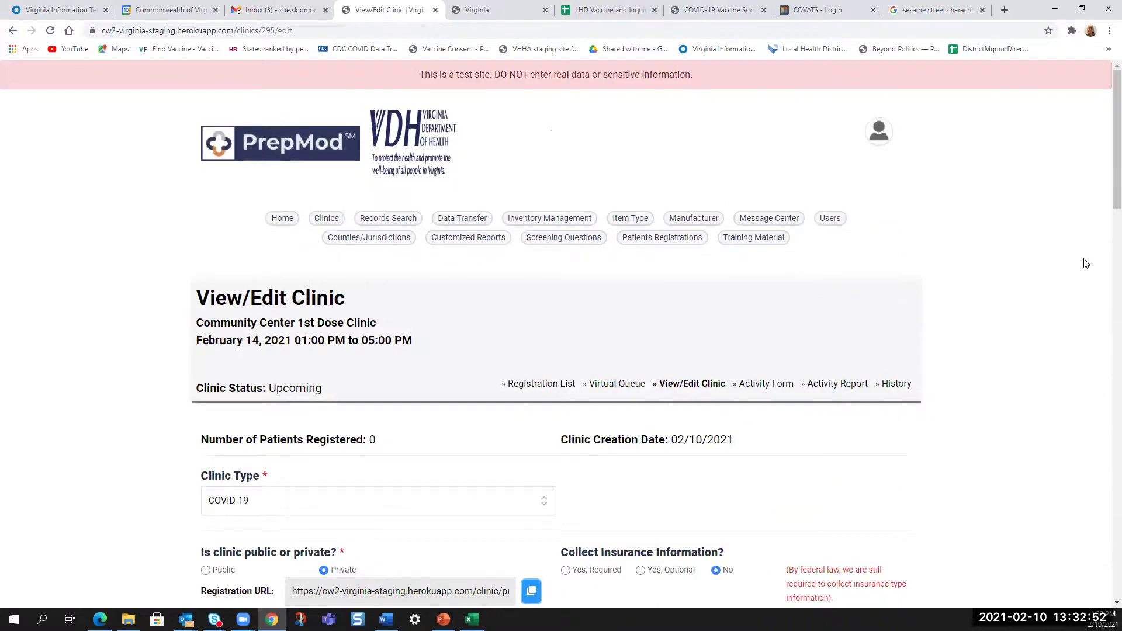
# - Copy clinic 295's full registration URL to the clipboard
pyautogui.scroll(-1, 1085, 261)
pyautogui.scroll(-4, 1087, 268)
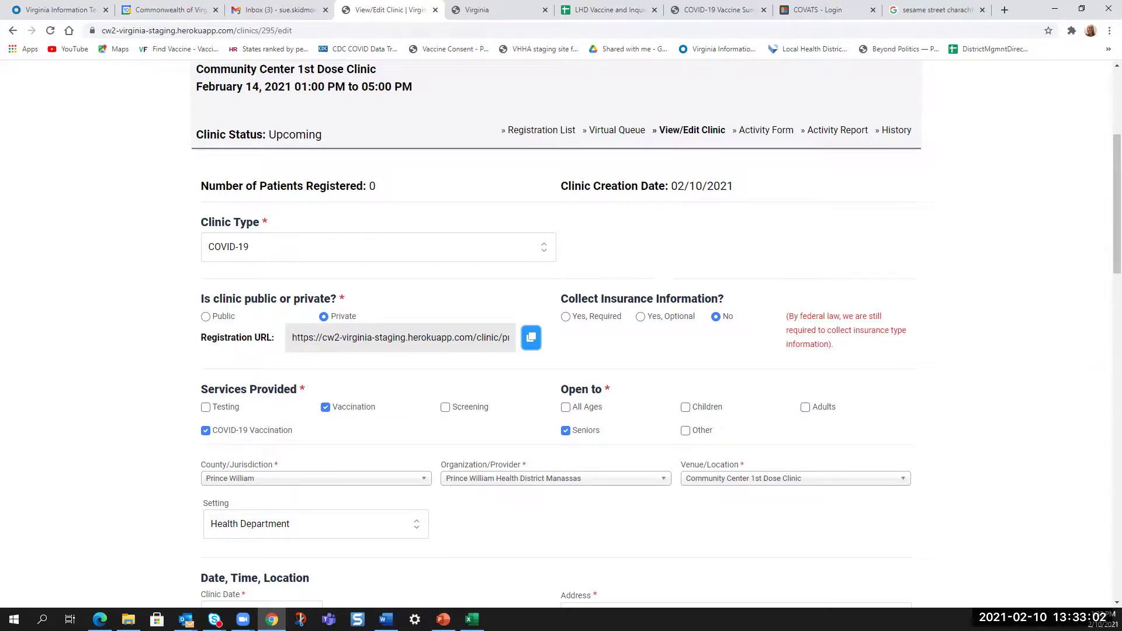
pyautogui.scroll(-1, 54, 313)
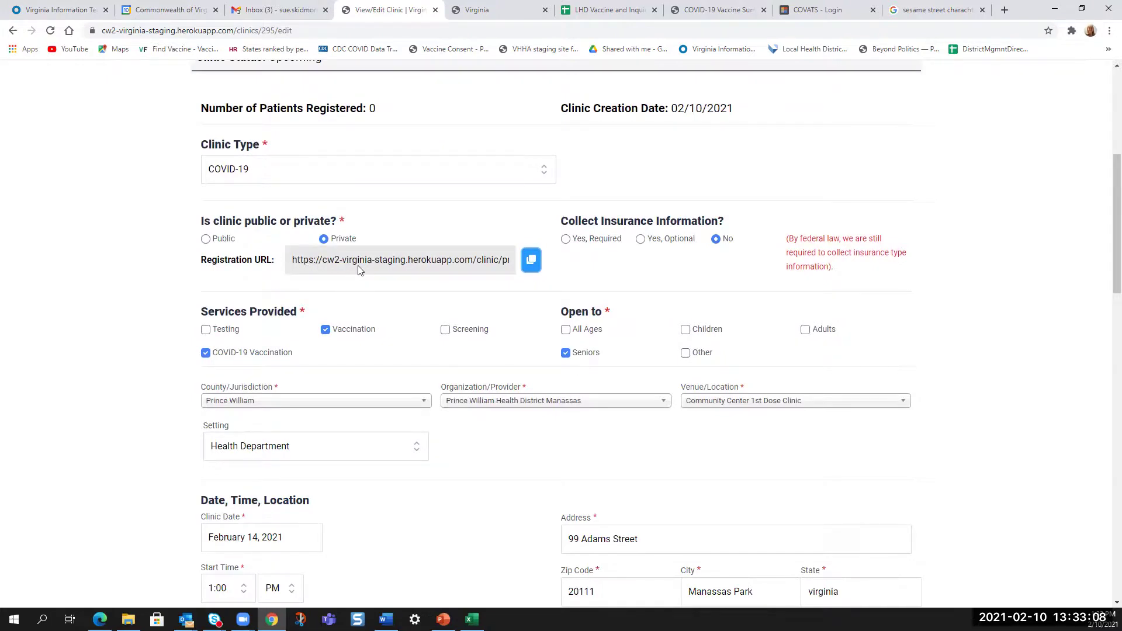
pyautogui.click(466, 262)
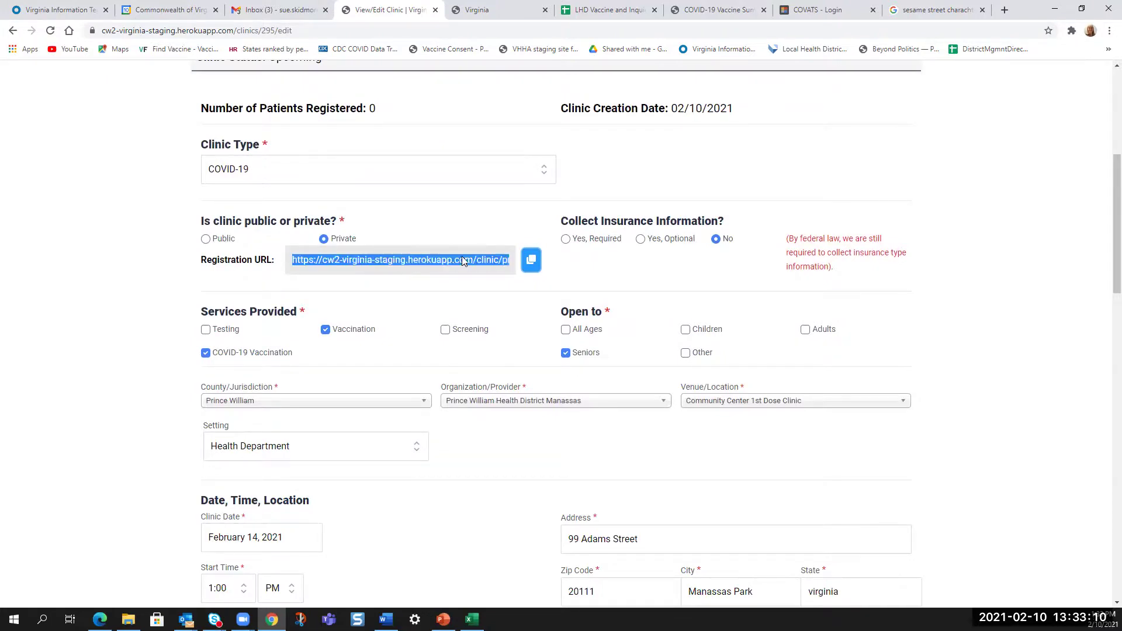
pyautogui.rightClick(422, 264)
pyautogui.click(448, 275)
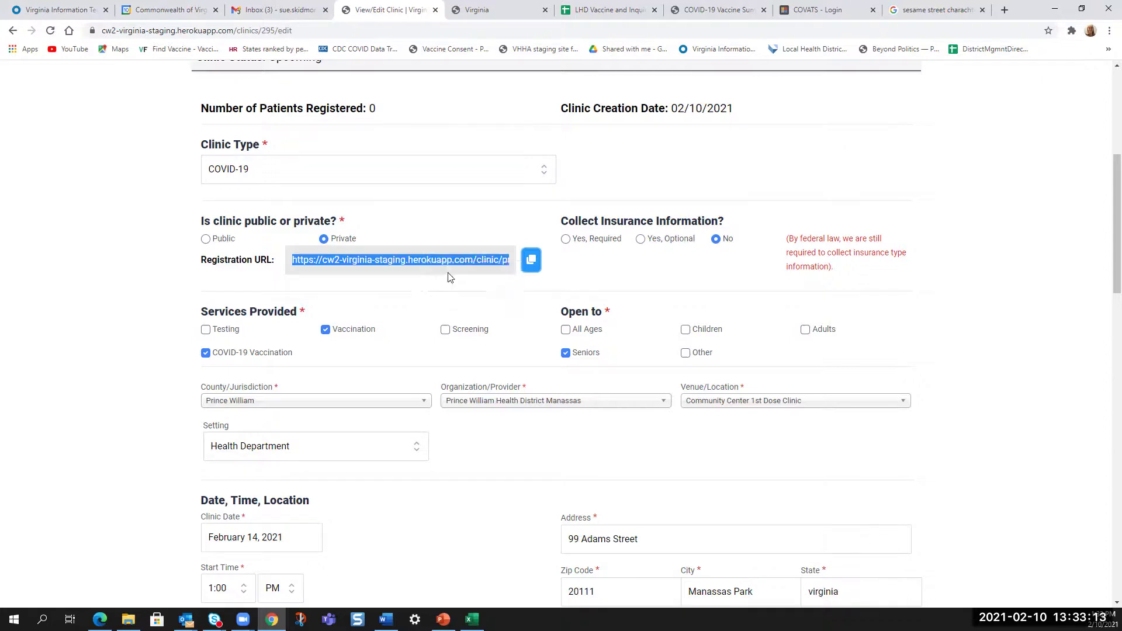
pyautogui.click(530, 261)
pyautogui.scroll(-1, 288, 362)
pyautogui.scroll(-3, 288, 362)
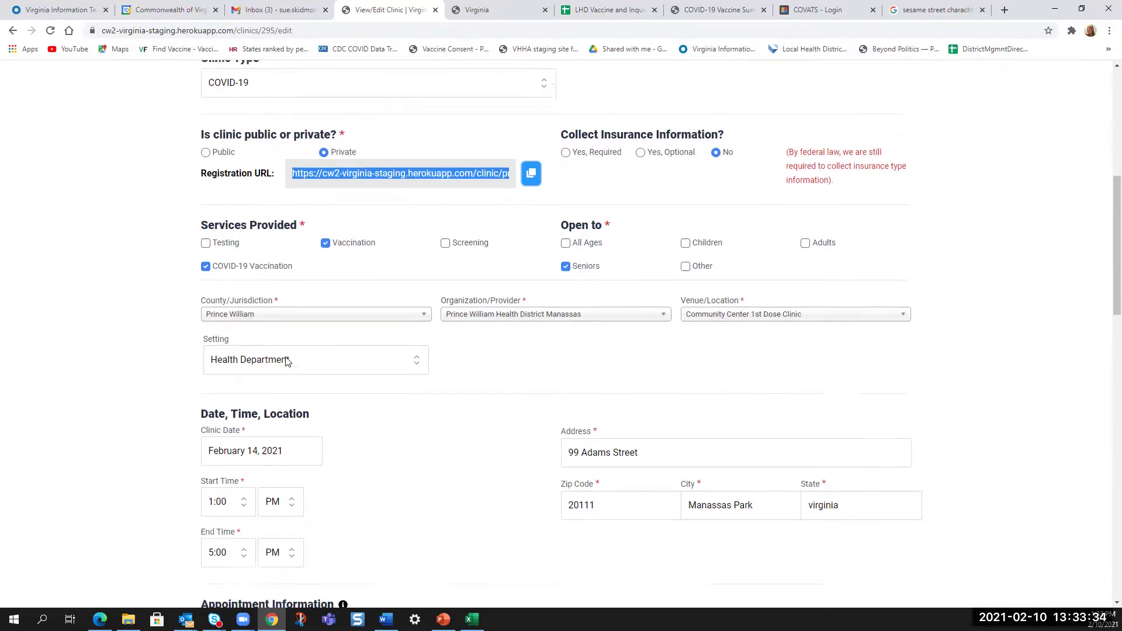
pyautogui.scroll(-3, 304, 330)
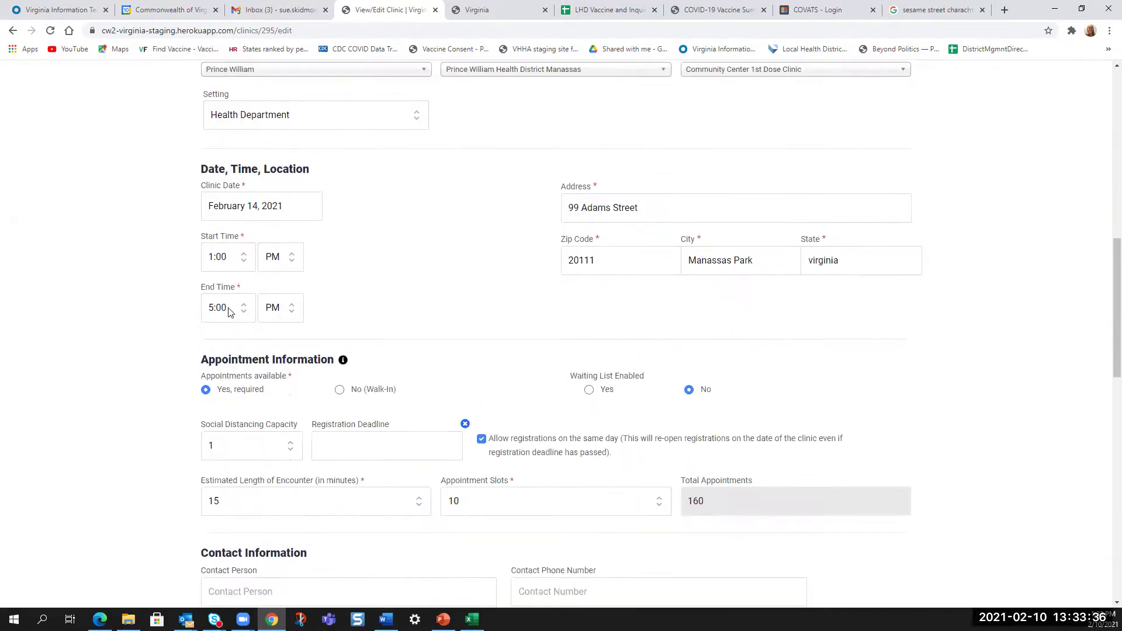
# - Change the clinic end time to 6:00 PM and save the update
pyautogui.click(244, 313)
pyautogui.click(250, 289)
pyautogui.click(250, 288)
pyautogui.click(250, 289)
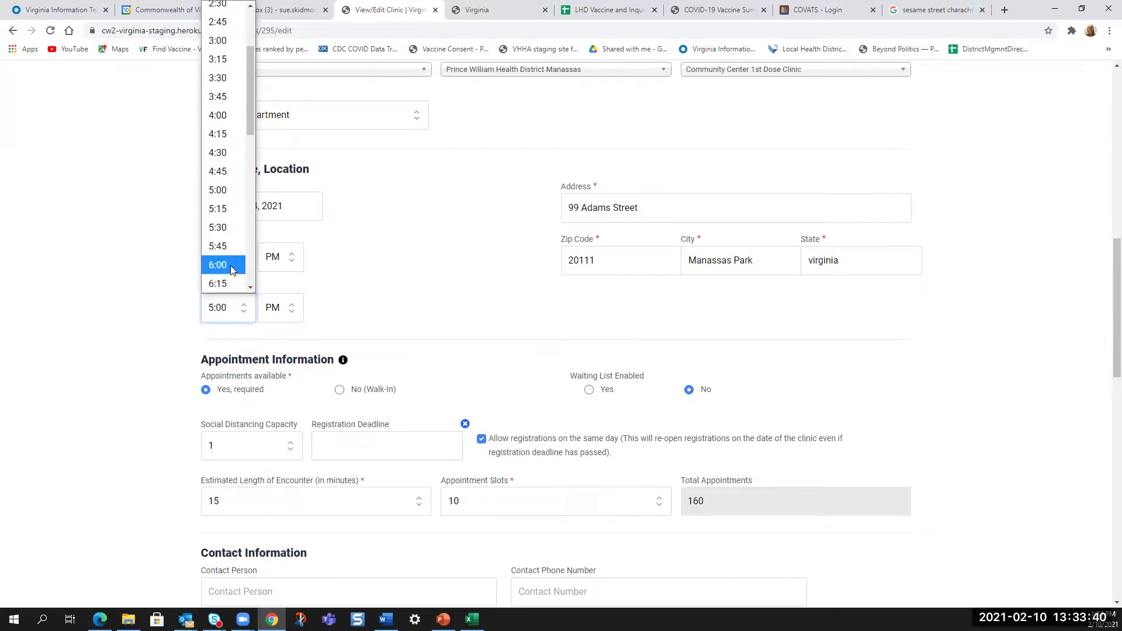
pyautogui.click(230, 265)
pyautogui.scroll(-1, 505, 323)
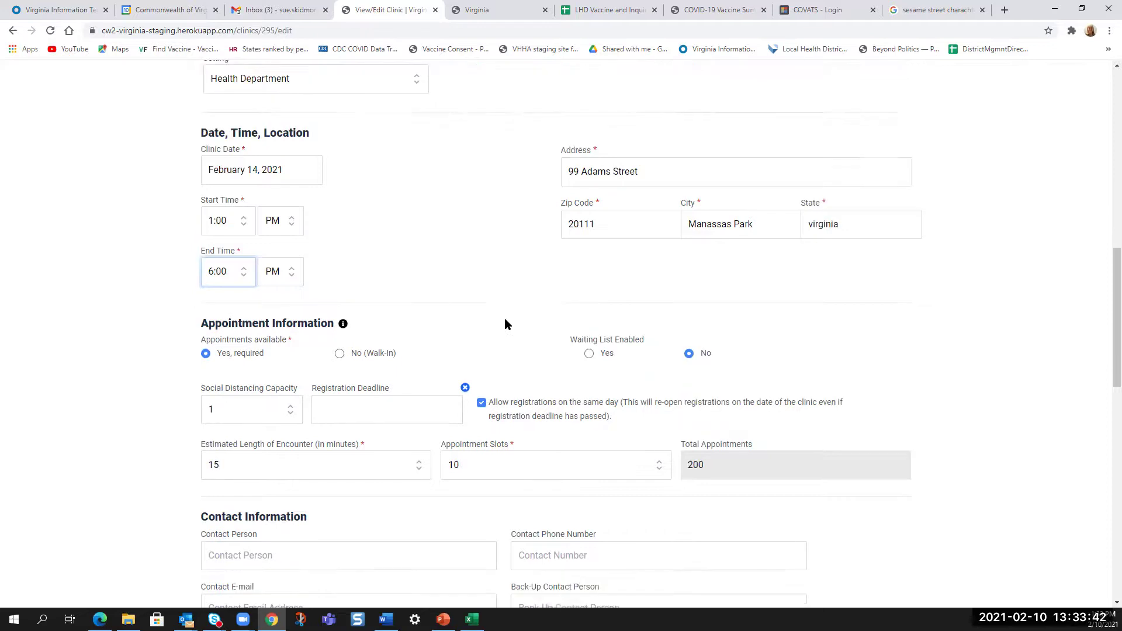
pyautogui.scroll(-6, 504, 323)
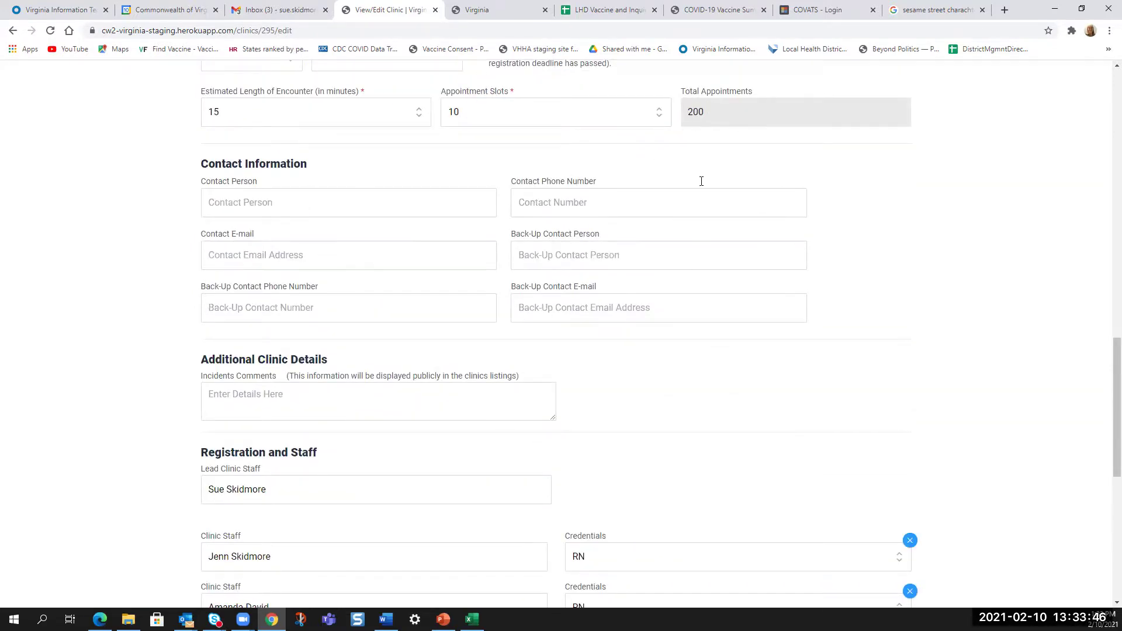
pyautogui.scroll(-6, 730, 383)
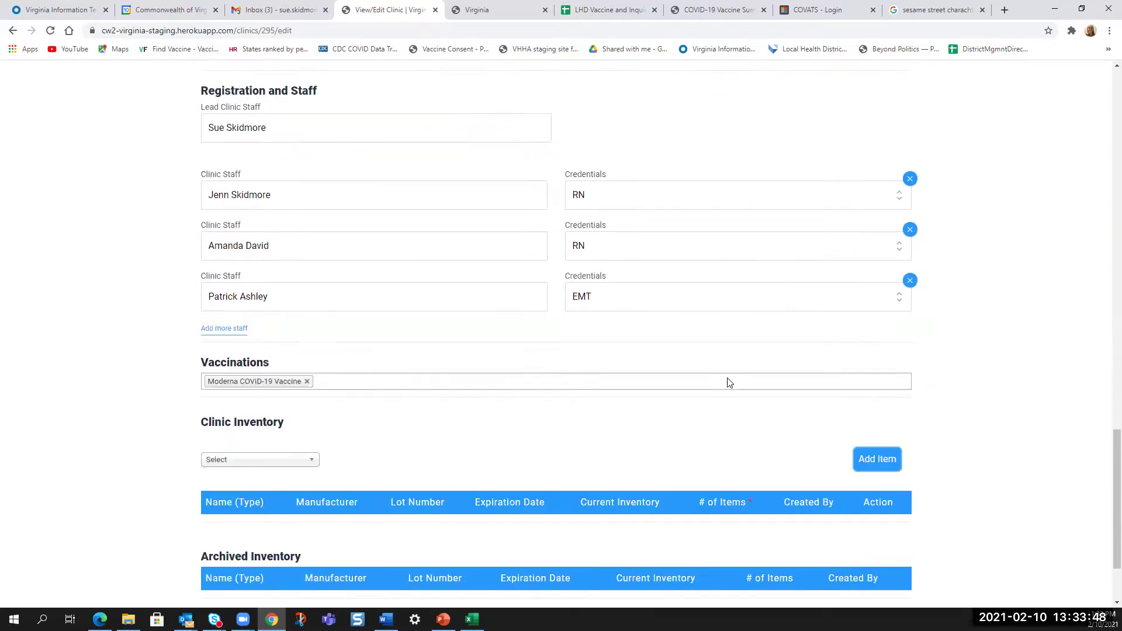
pyautogui.scroll(-2, 730, 382)
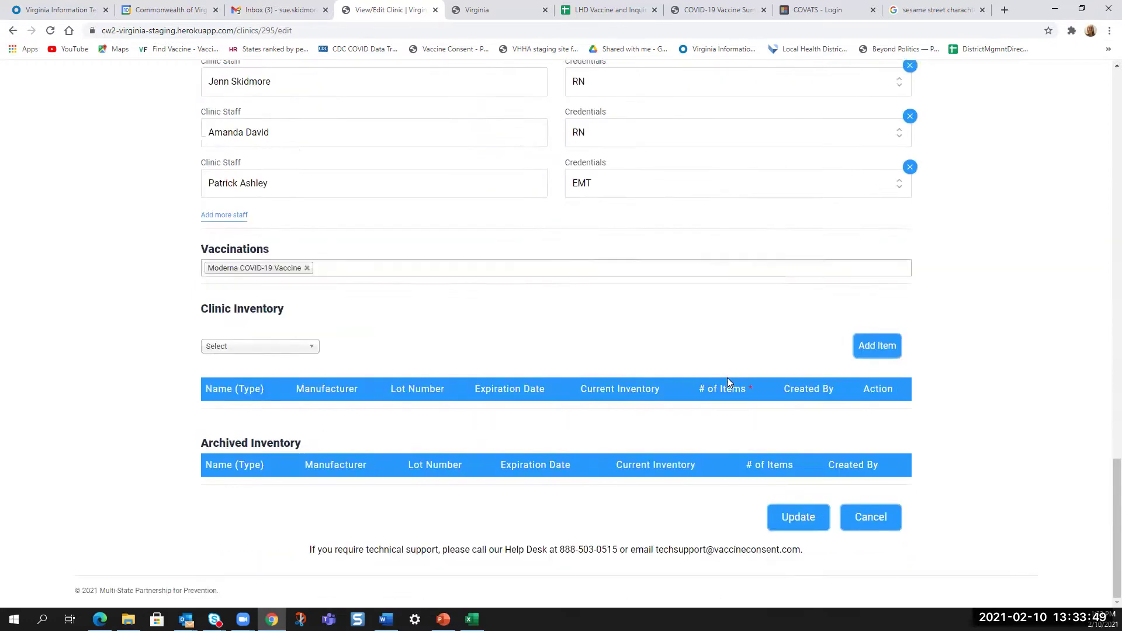
pyautogui.click(811, 522)
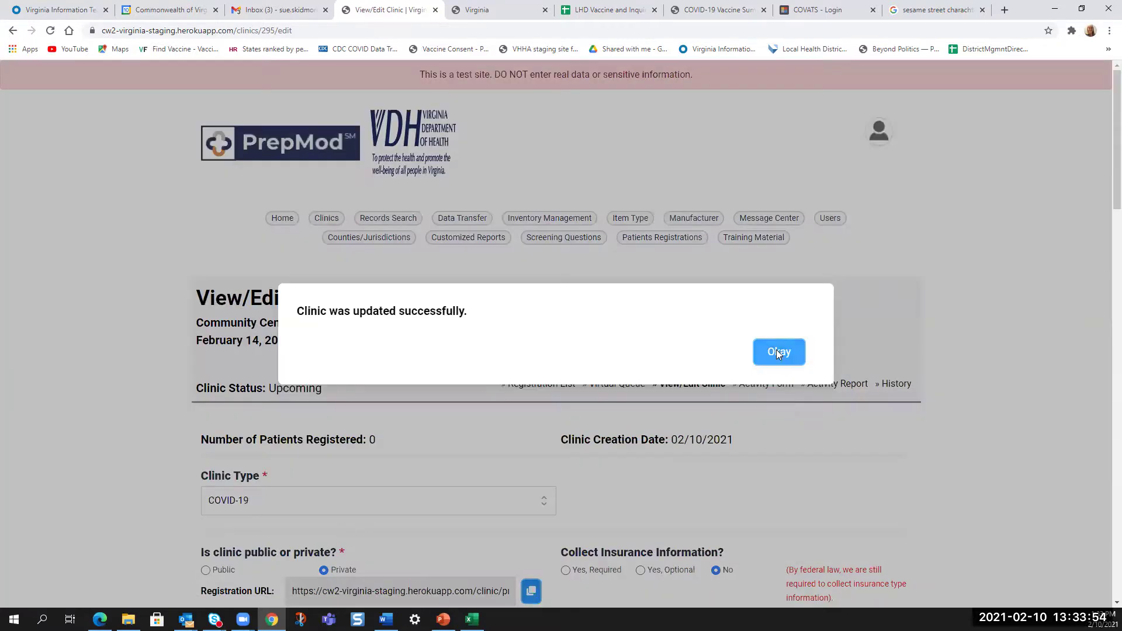
# - Dismiss the 'Clinic was updated successfully' message and scroll down to the empty Clinic Inventory
pyautogui.click(777, 351)
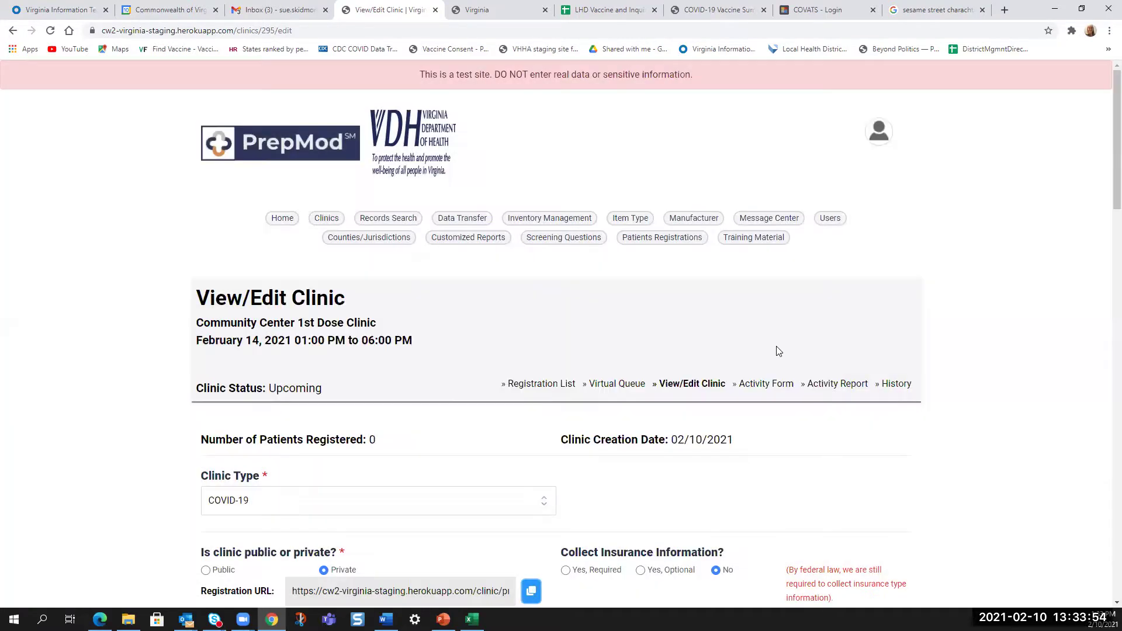
pyautogui.scroll(-2, 779, 350)
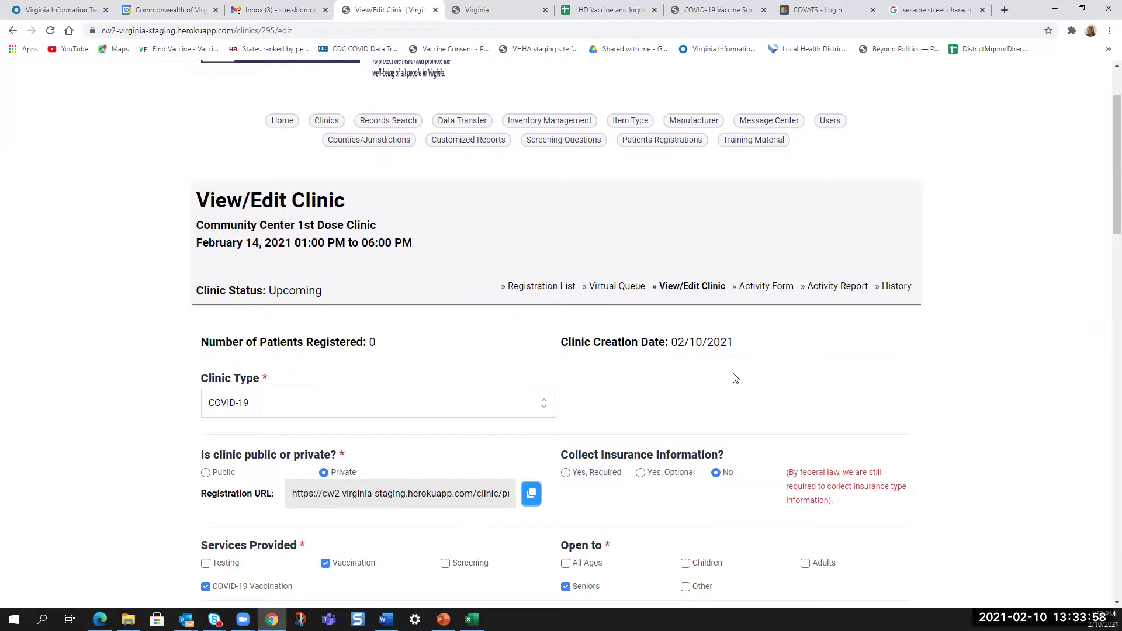
pyautogui.scroll(-5, 1105, 199)
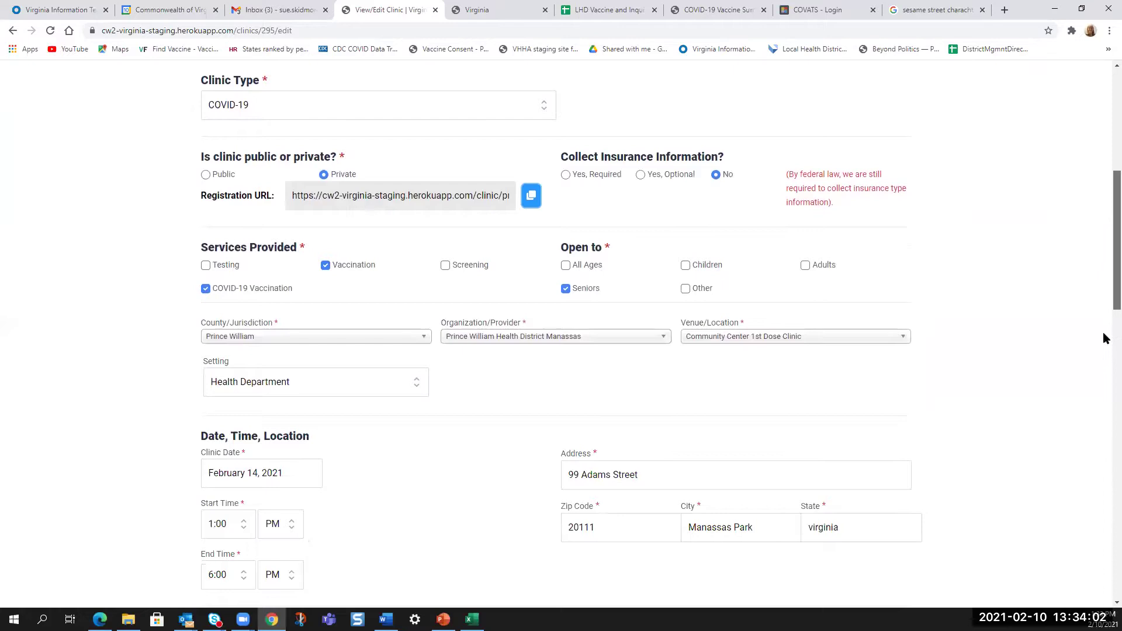
pyautogui.scroll(-16, 1104, 338)
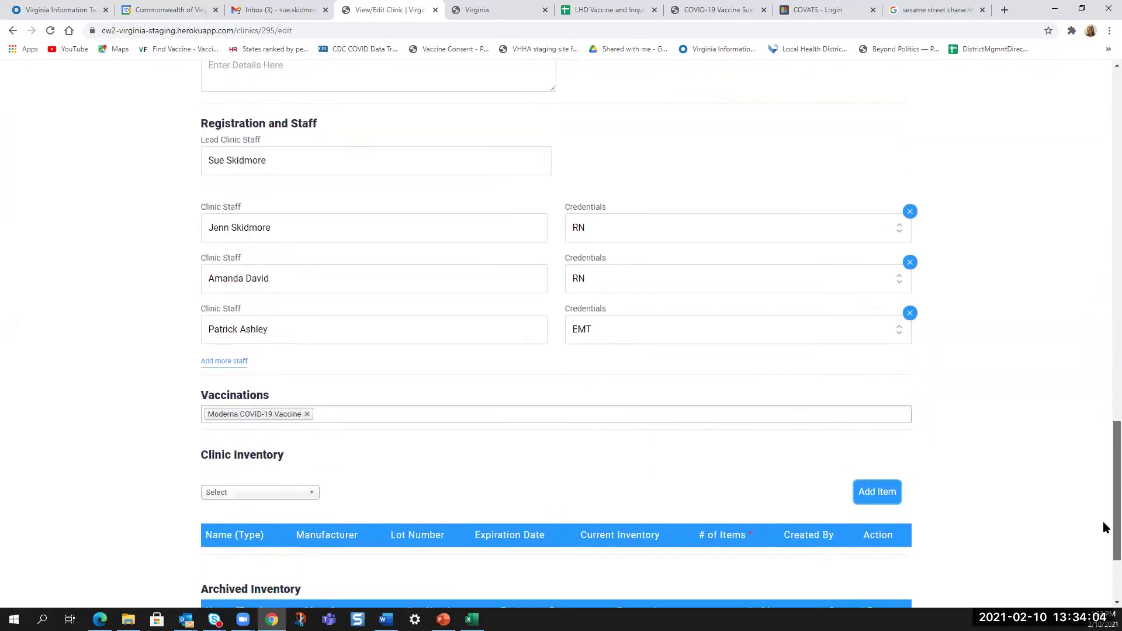
pyautogui.scroll(-3, 1105, 528)
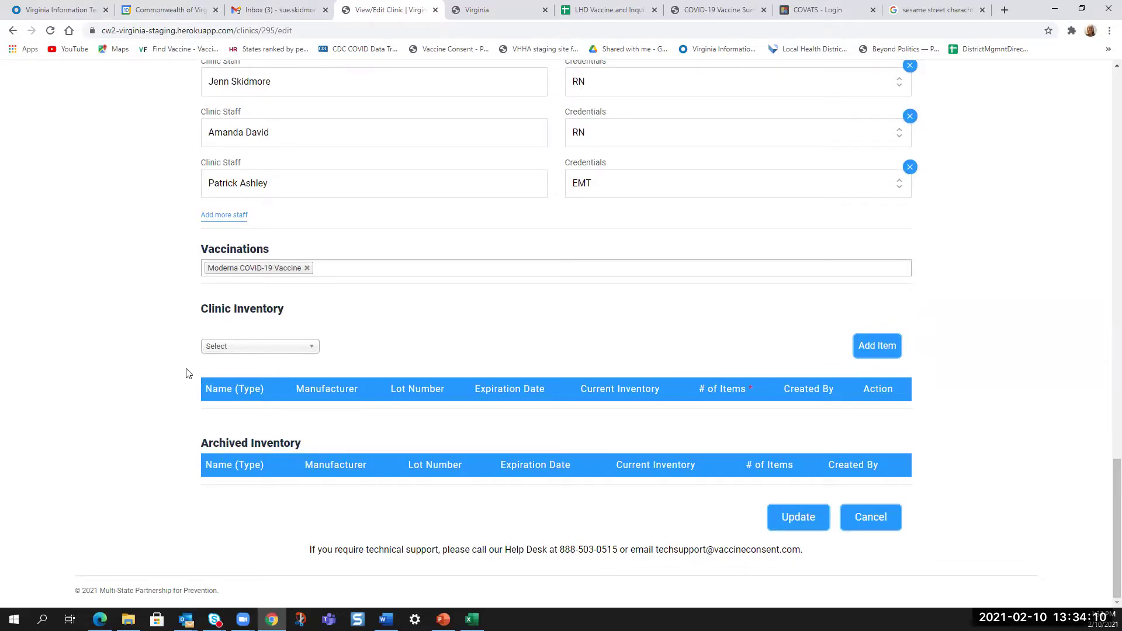
# - Add Moderna COVID-19 Vaccine lot RECORD (expiring 05/31/2021) to inventory with 150 items
pyautogui.click(231, 349)
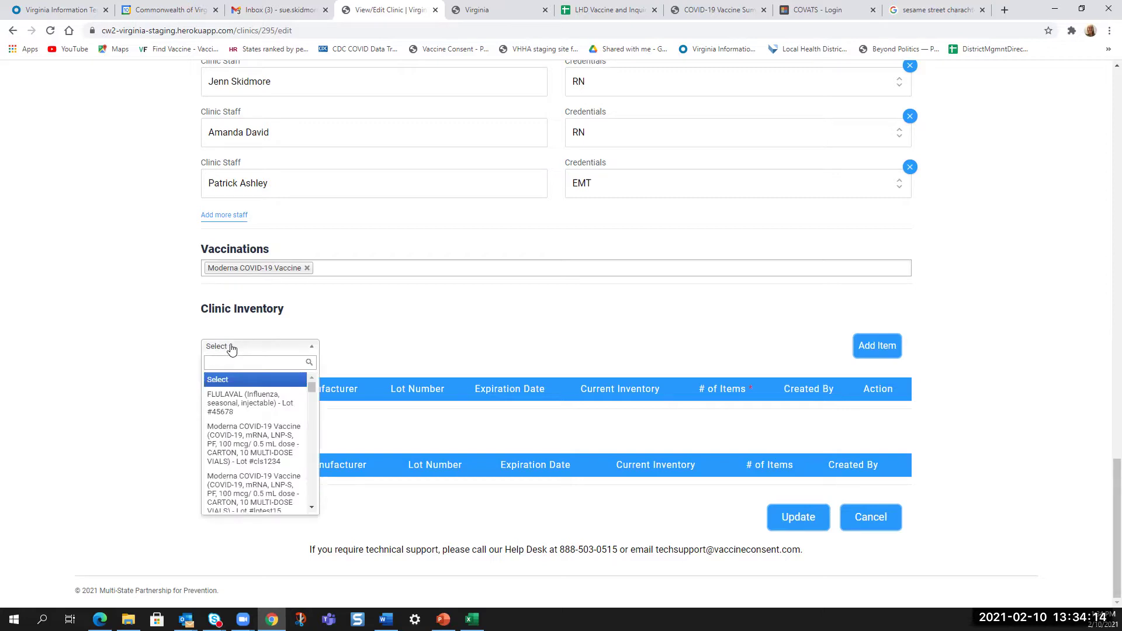
pyautogui.write('RECORDS')
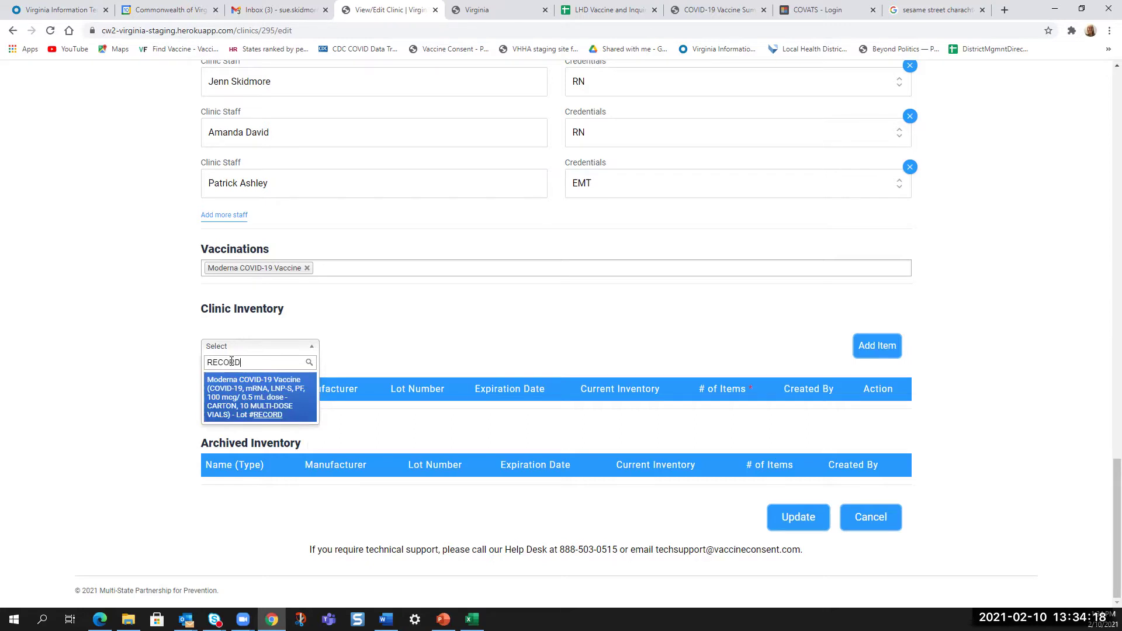
pyautogui.click(244, 411)
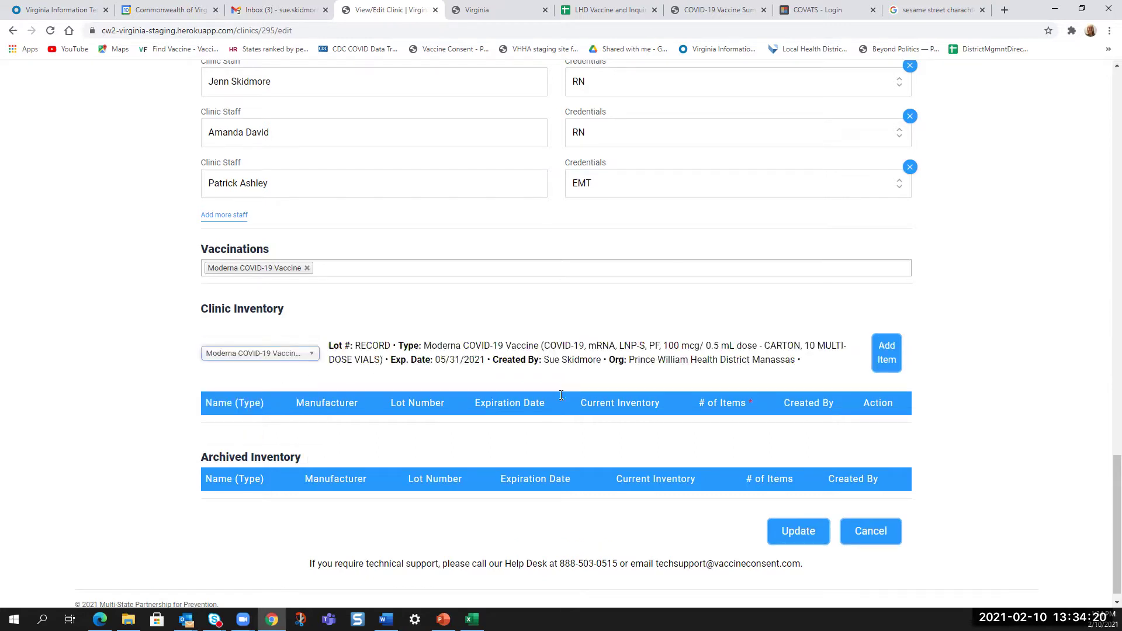
pyautogui.click(887, 360)
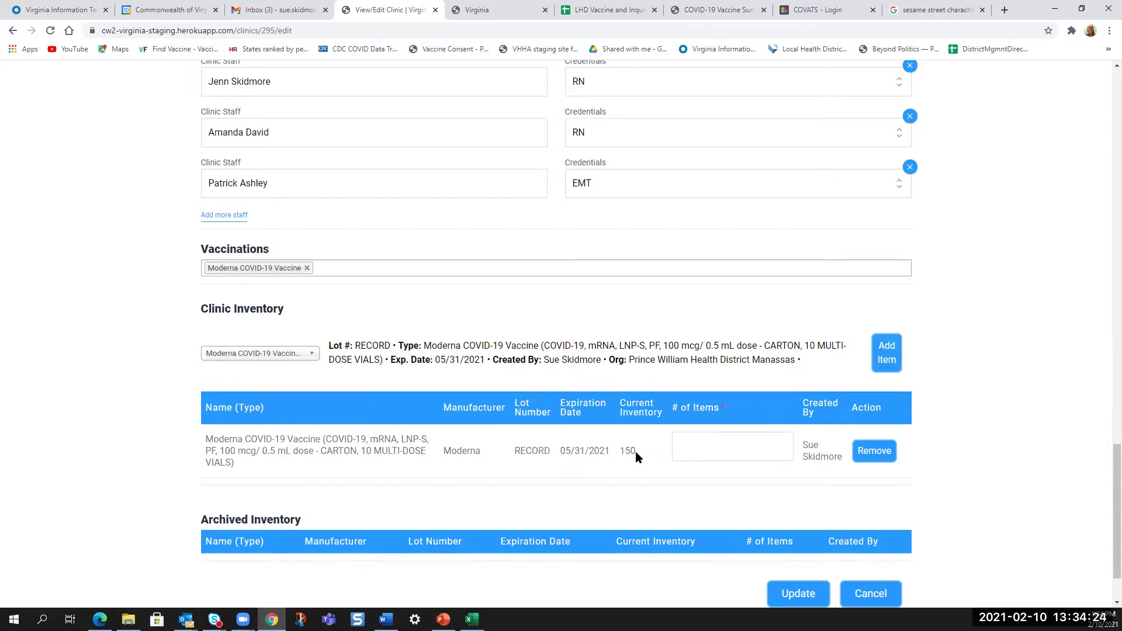
pyautogui.click(688, 443)
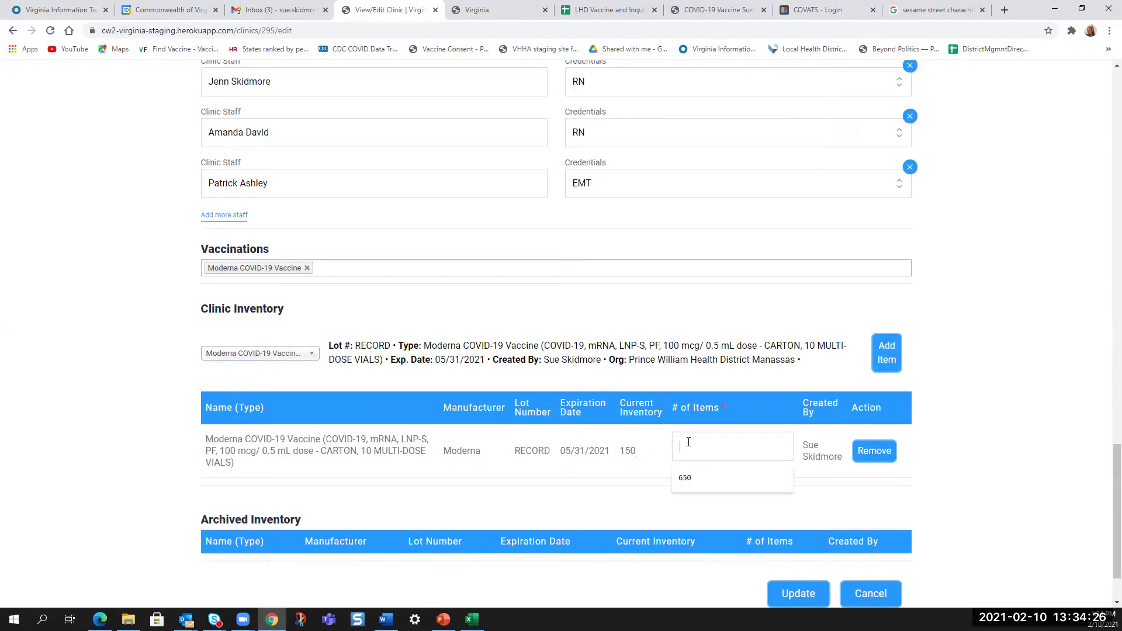
pyautogui.write('10')
pyautogui.scroll(-2, 1013, 431)
# - Save the clinic with the new lot and verify the 01:00–06:00 PM time remains
pyautogui.click(790, 514)
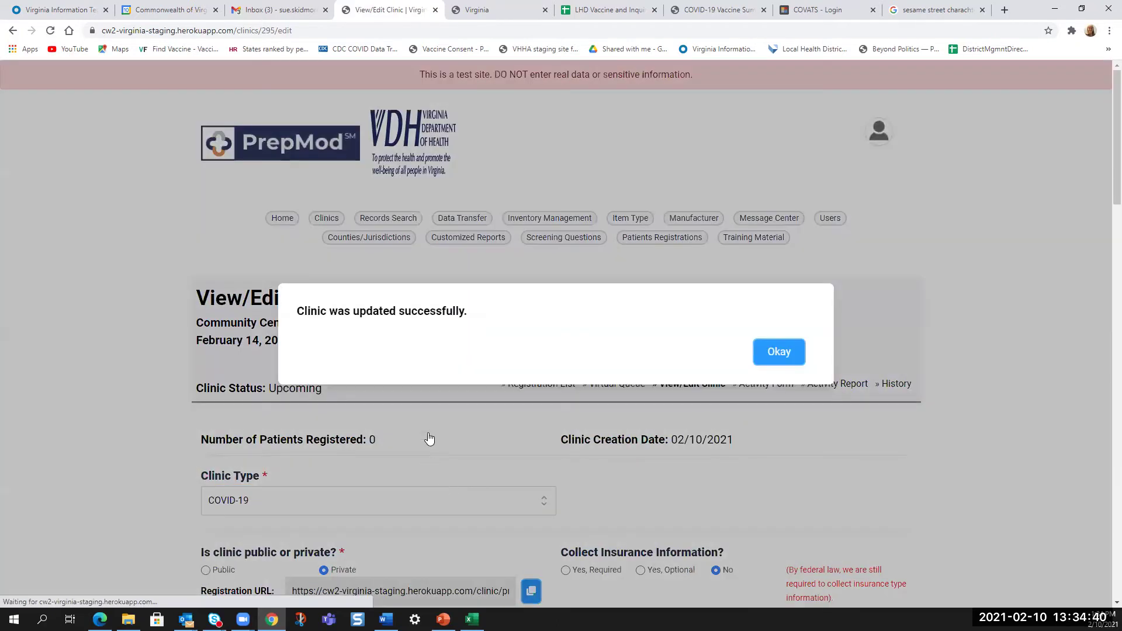
pyautogui.click(775, 357)
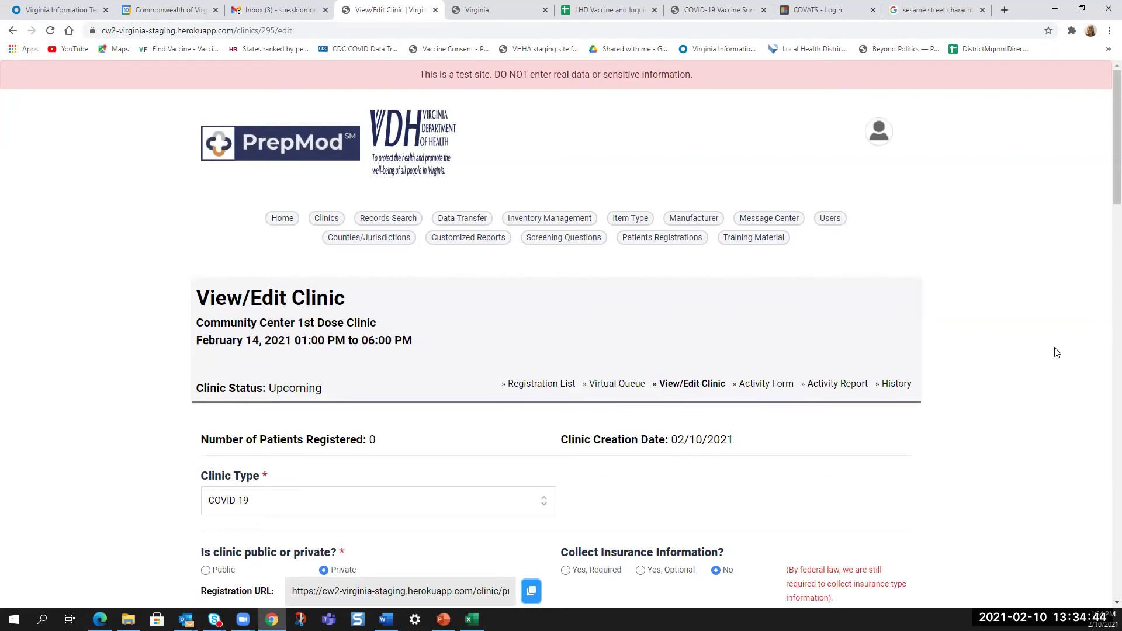
pyautogui.scroll(-4, 928, 551)
pyautogui.scroll(-2, 991, 490)
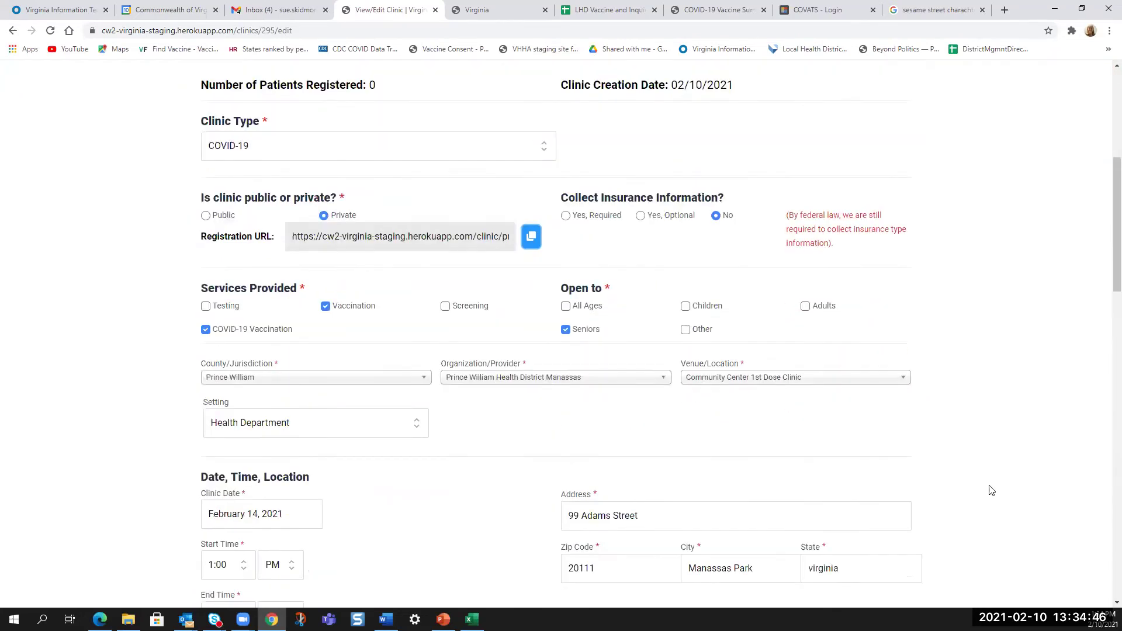
pyautogui.scroll(-6, 991, 490)
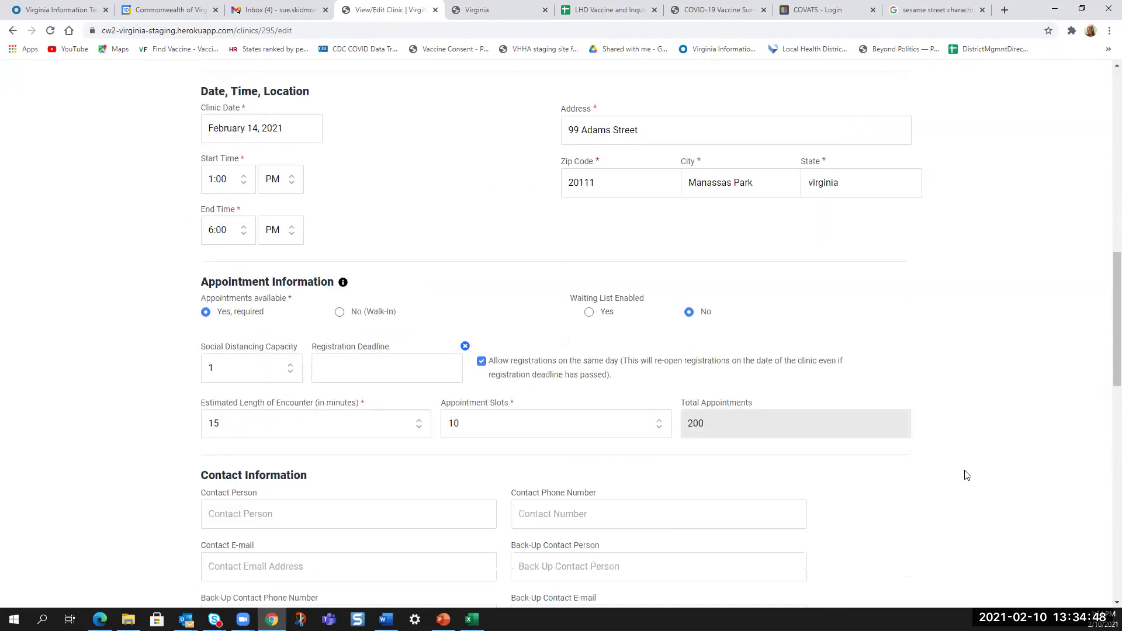